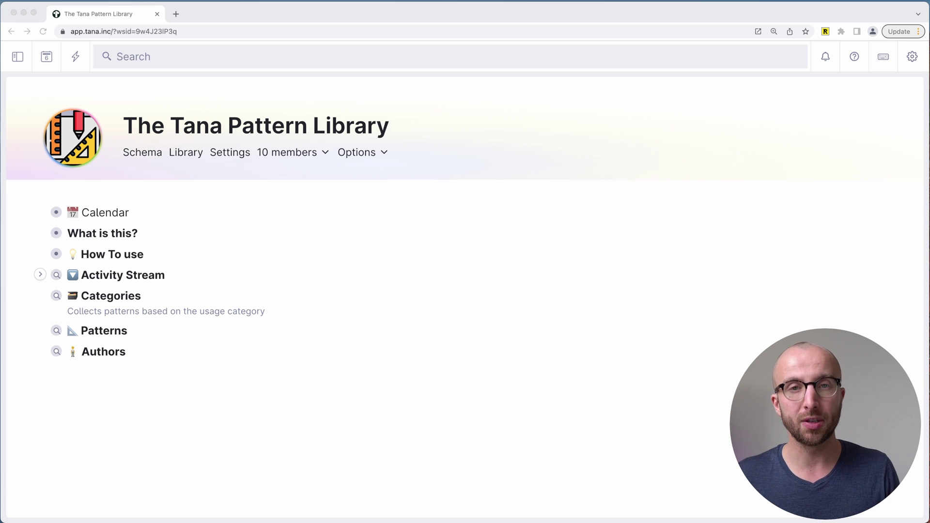
Copy the link to The Tana Pattern Library's top node
drag(485, 401, 255, 136)
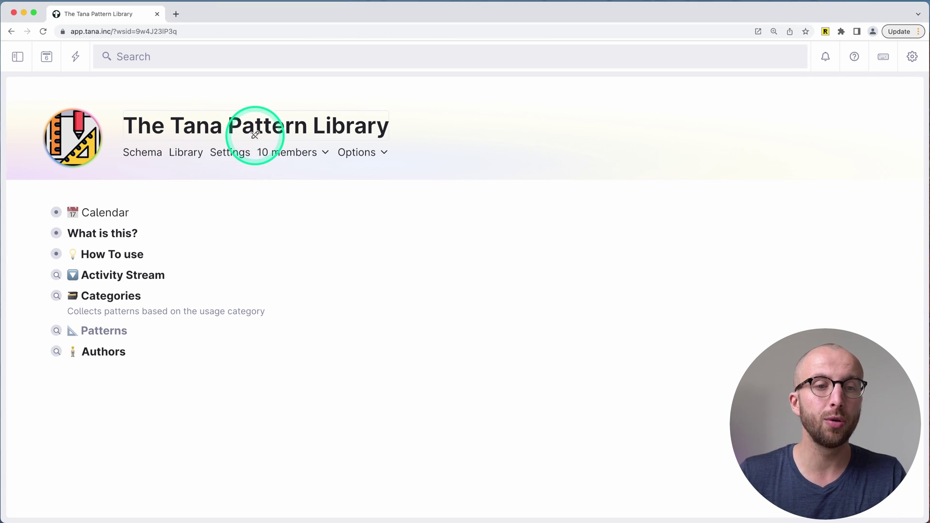
right_click(255, 135)
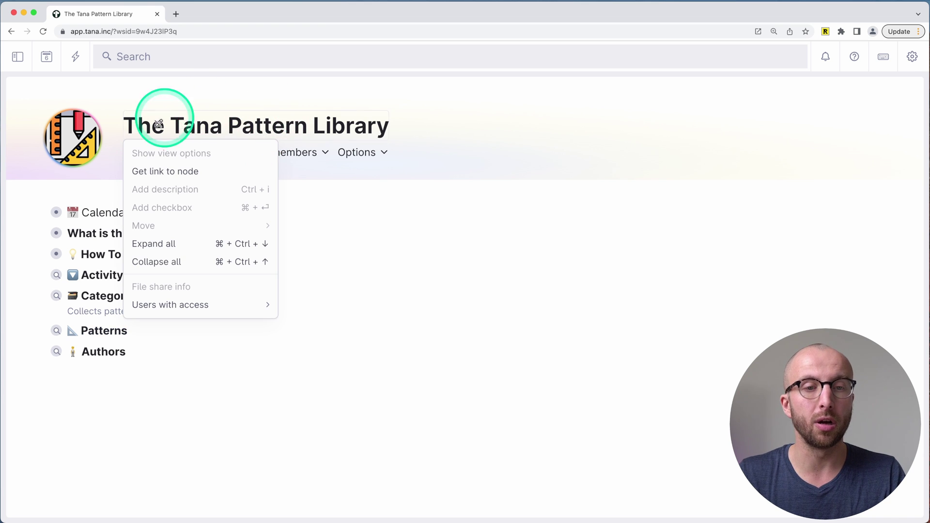
click(209, 170)
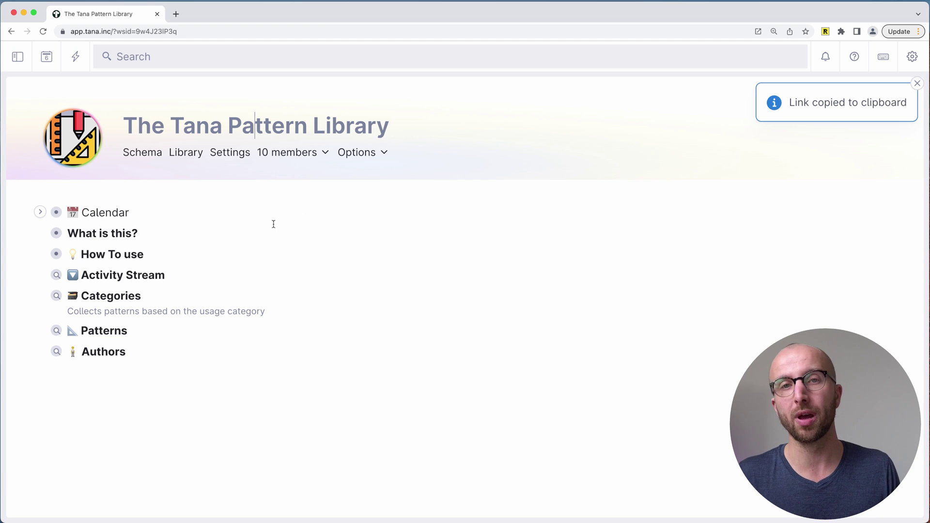
click(272, 222)
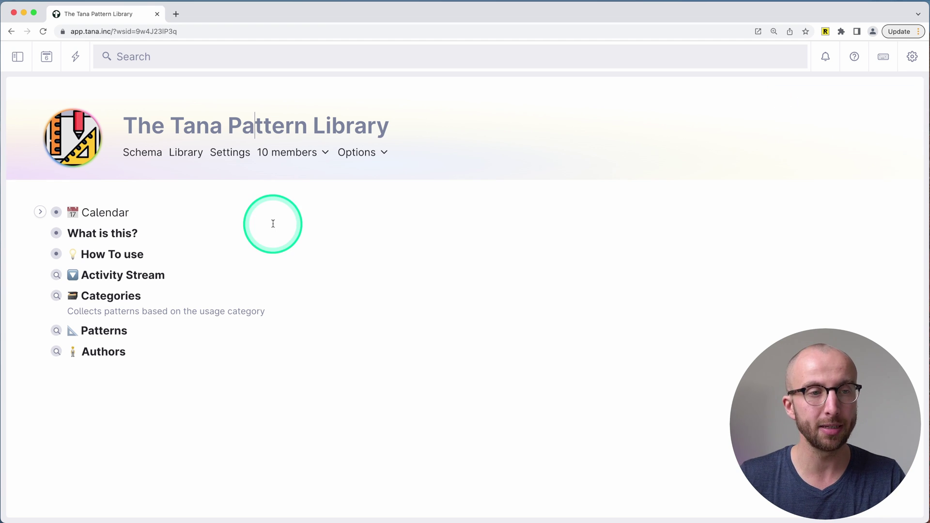
Switch to the personal workspace's daily page for Sun, 6 Nov and paste the library link as a new node
click(230, 164)
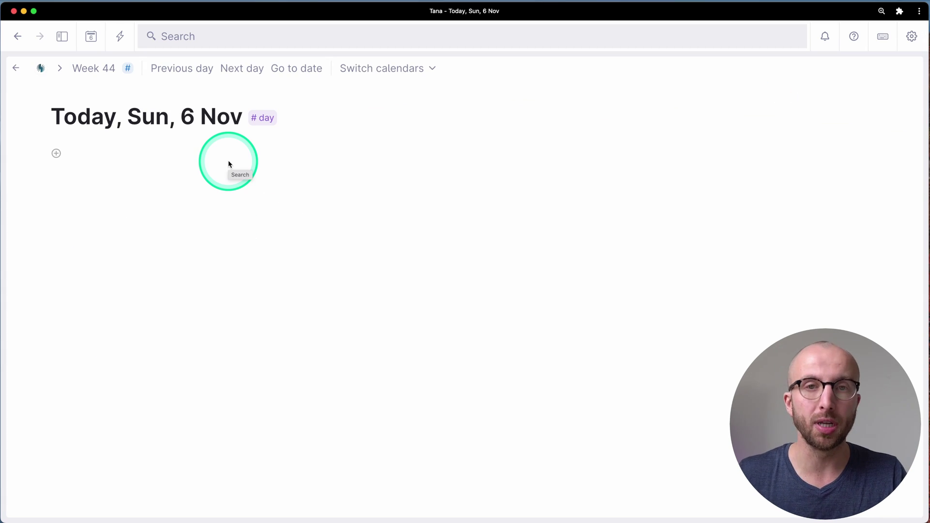
mouse_move(249, 222)
mouse_down()
mouse_move(226, 193)
mouse_move(114, 156)
mouse_up()
right_click(113, 156)
click(103, 161)
click(97, 155)
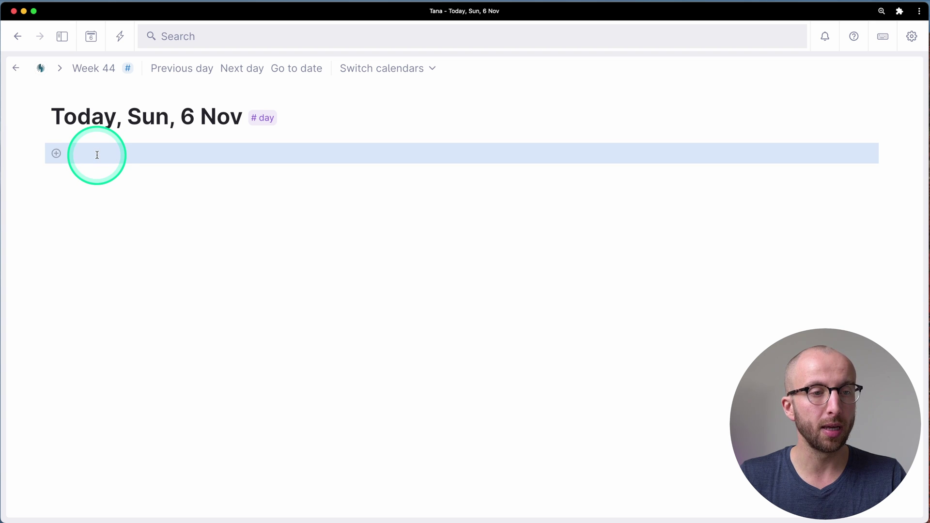
click(97, 155)
key(super+v)
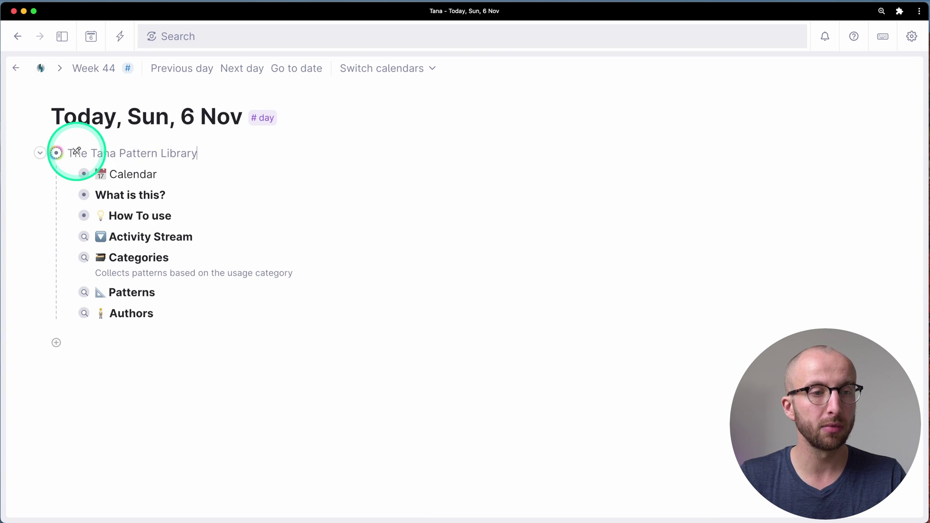
click(213, 456)
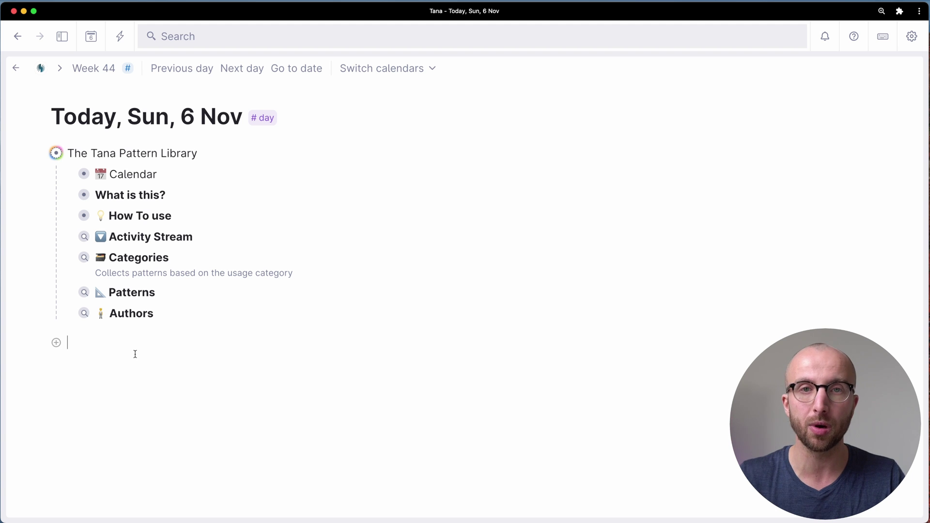
click(152, 343)
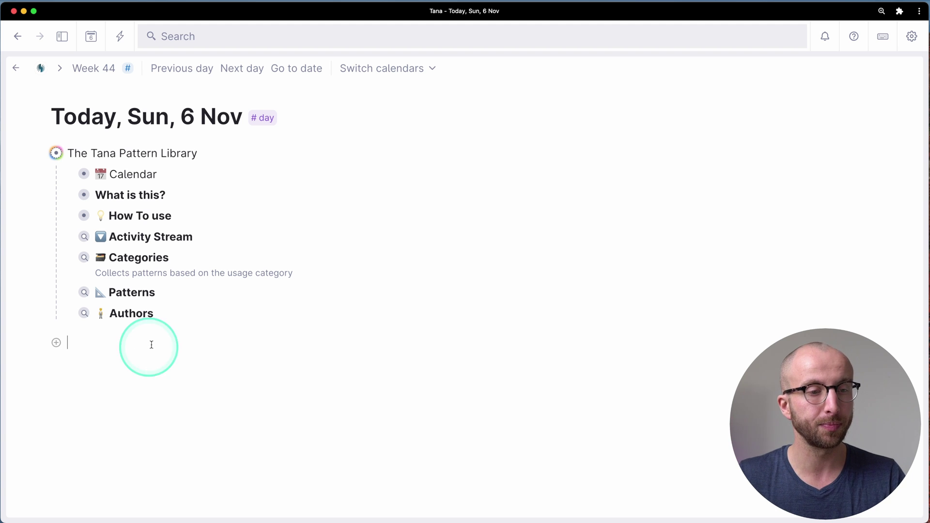
Review the library's "What is this?" and "How To use" sections, collapsing each one again
click(69, 195)
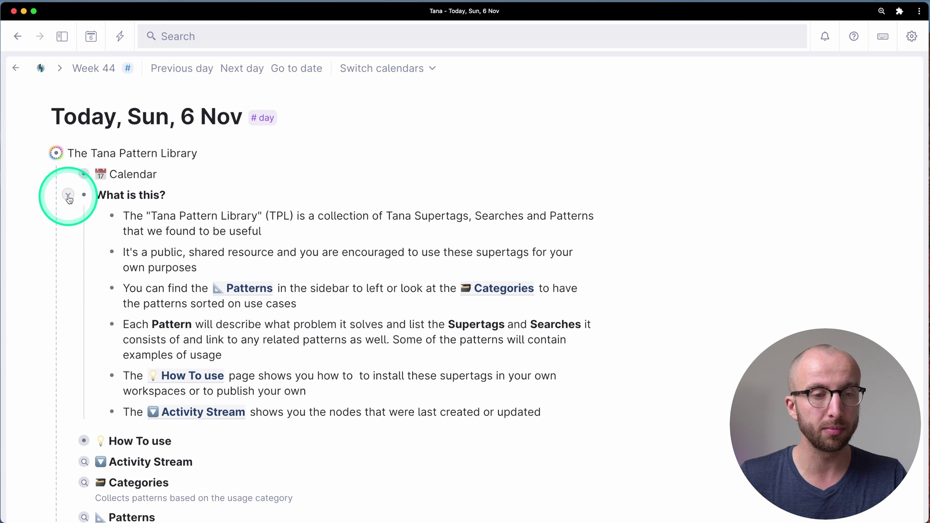
click(68, 196)
click(69, 215)
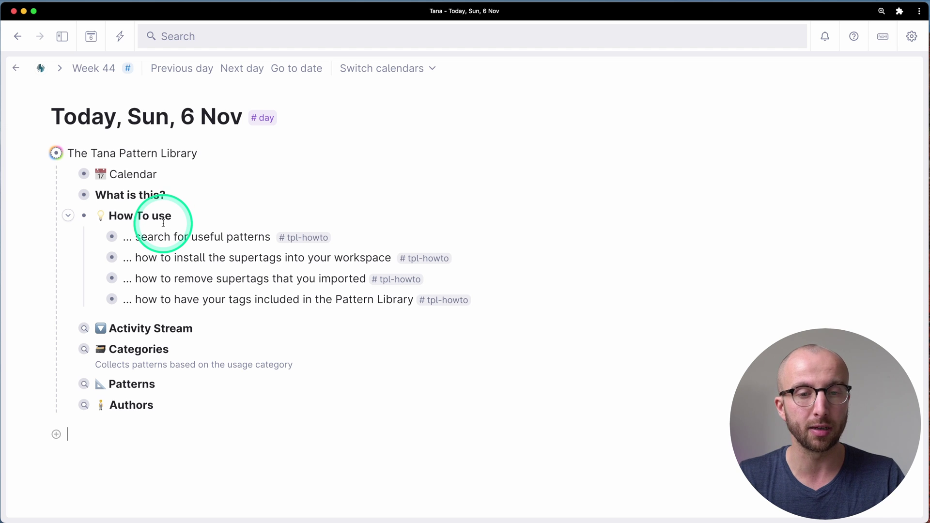
click(69, 216)
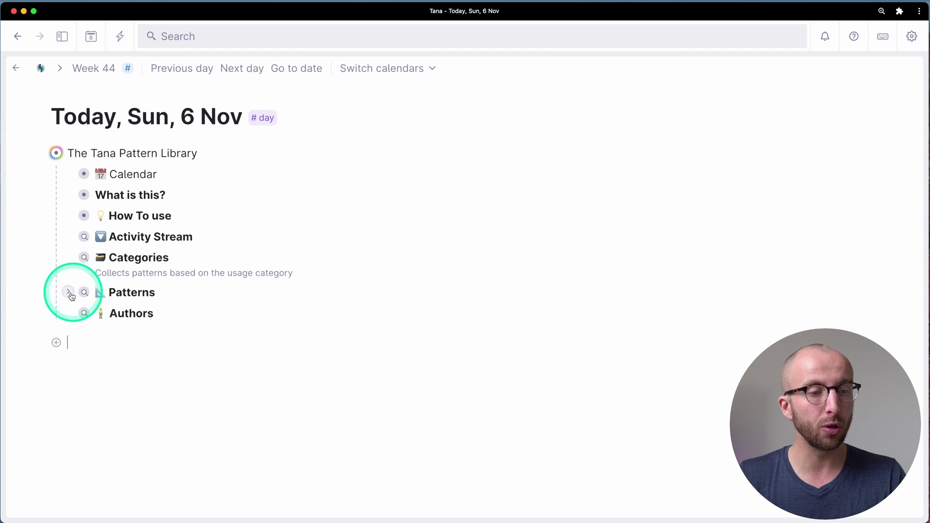
Expand the library's Patterns list and copy the Micro/NanoCycles pattern as a reference onto the daily page below the library
click(69, 293)
scroll(269, 293, down, 5)
scroll(269, 295, down, 3)
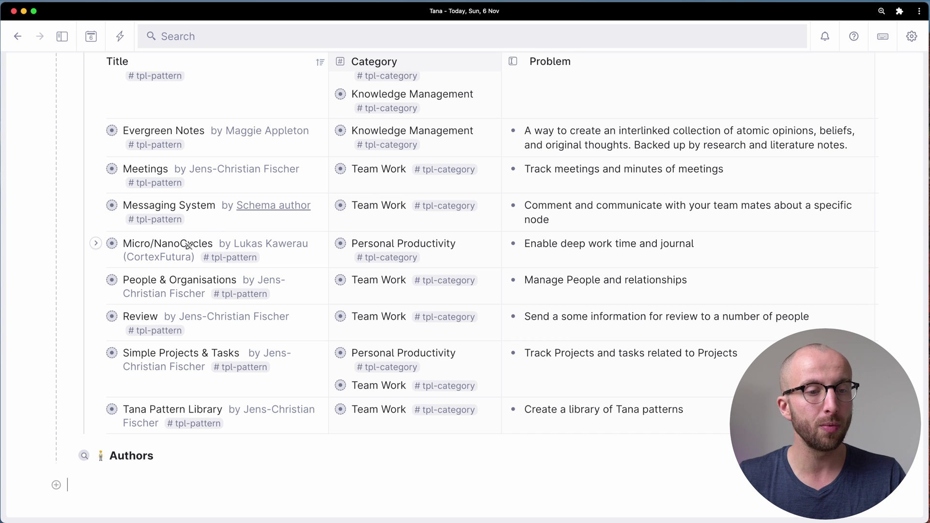
click(189, 245)
click(187, 244)
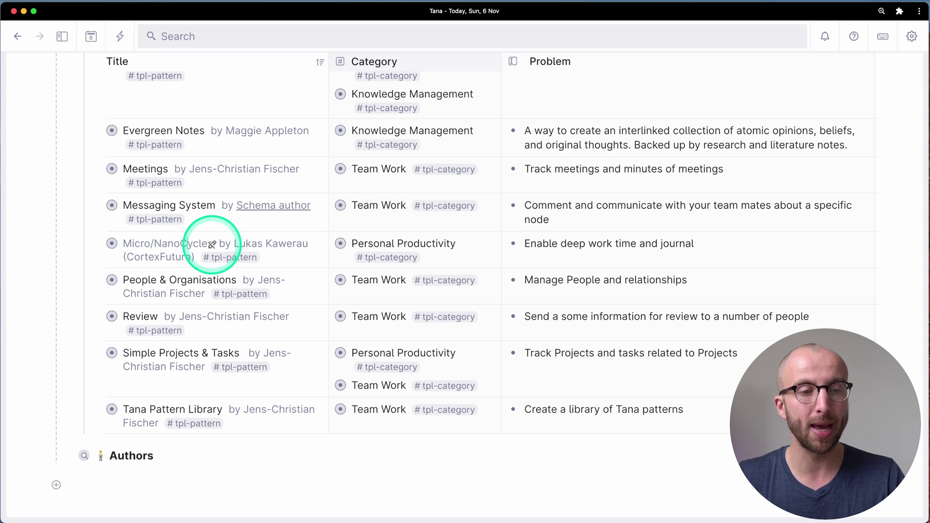
click(119, 481)
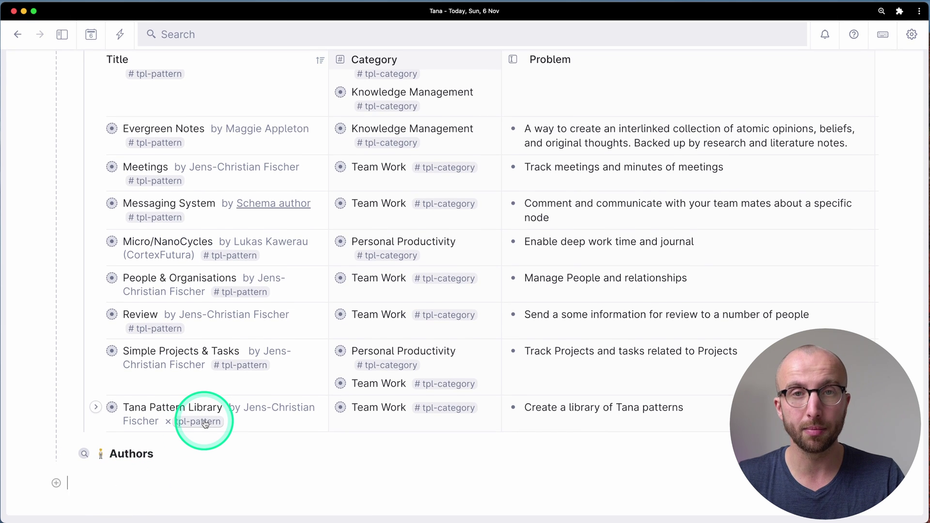
key(super+v)
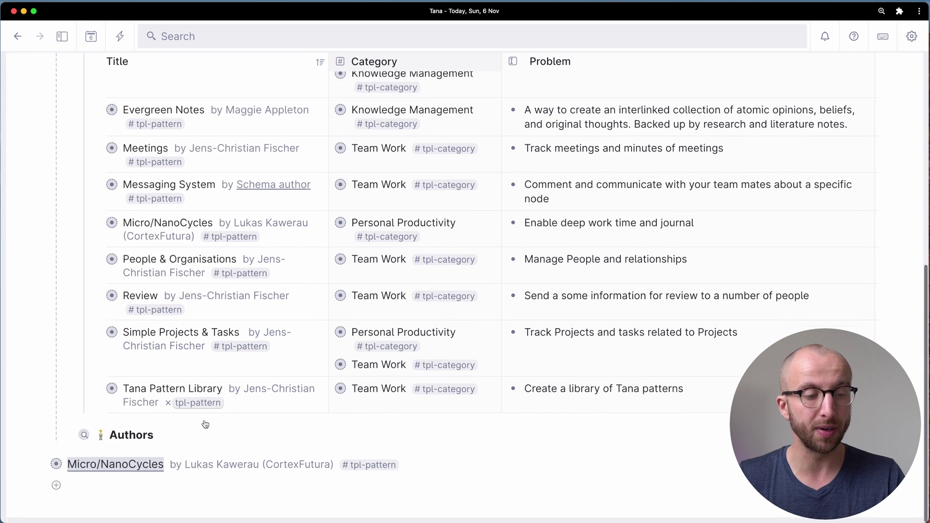
click(129, 497)
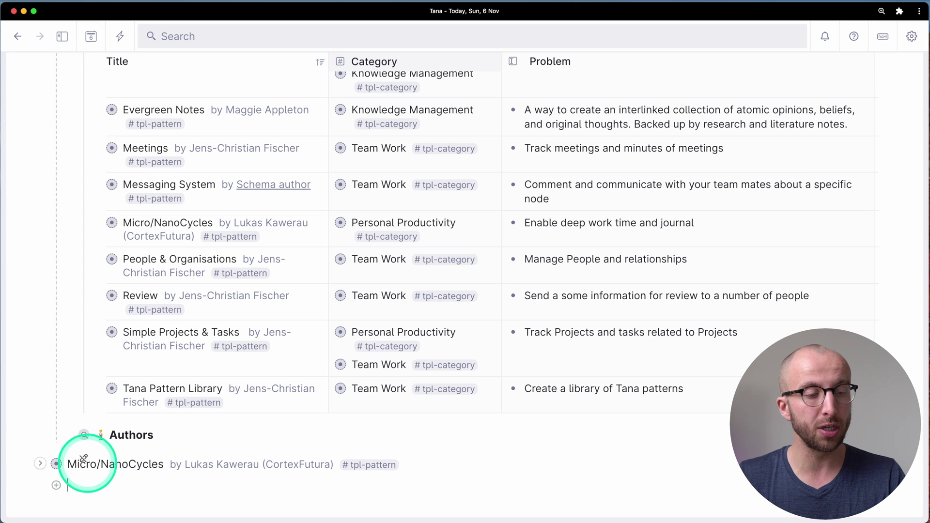
Run Clone reference on the pasted Micro/NanoCycles node
click(105, 464)
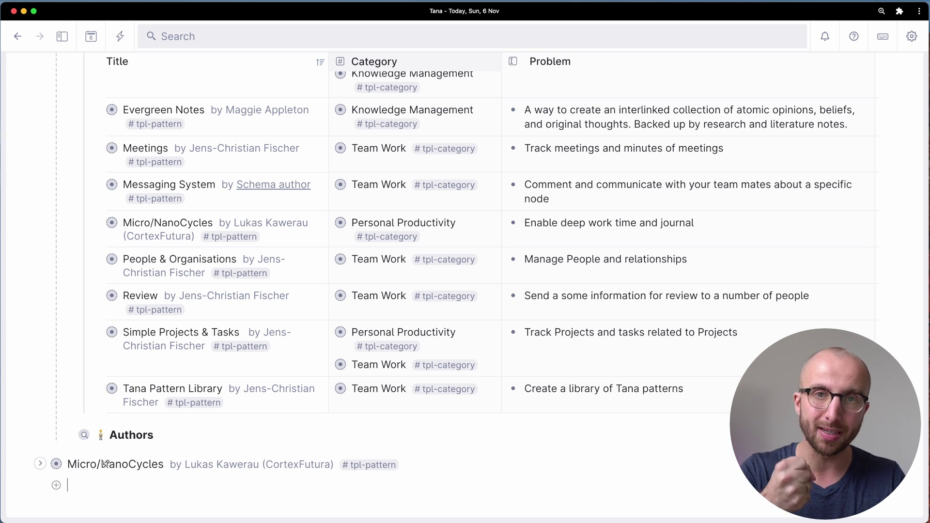
drag(154, 456, 165, 461)
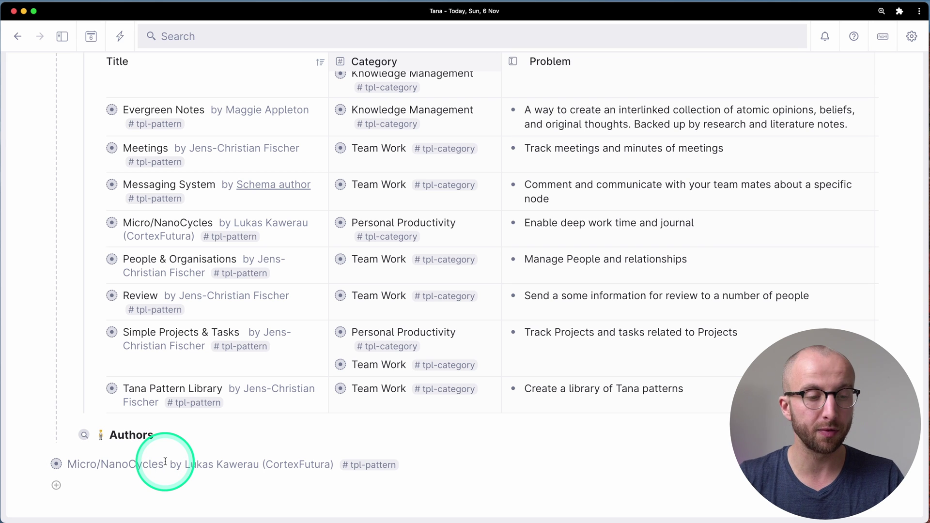
key(super+k)
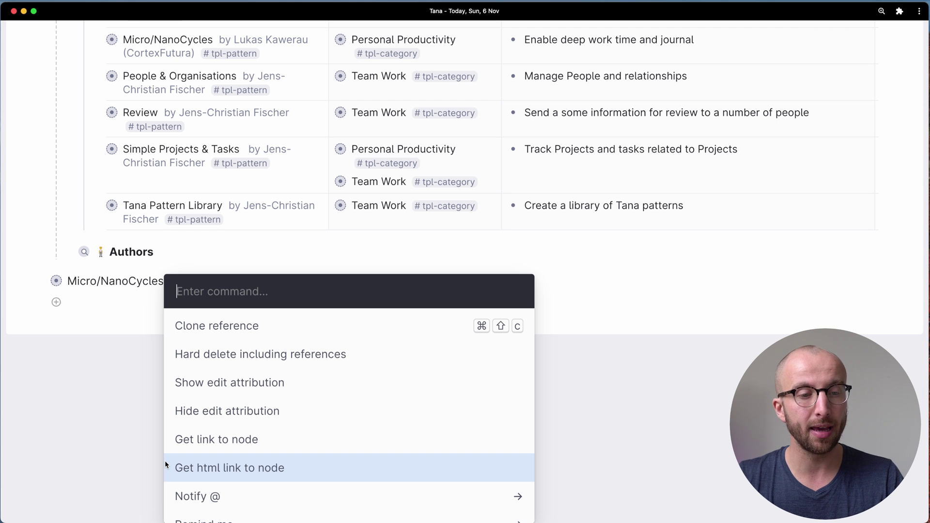
drag(165, 464, 248, 334)
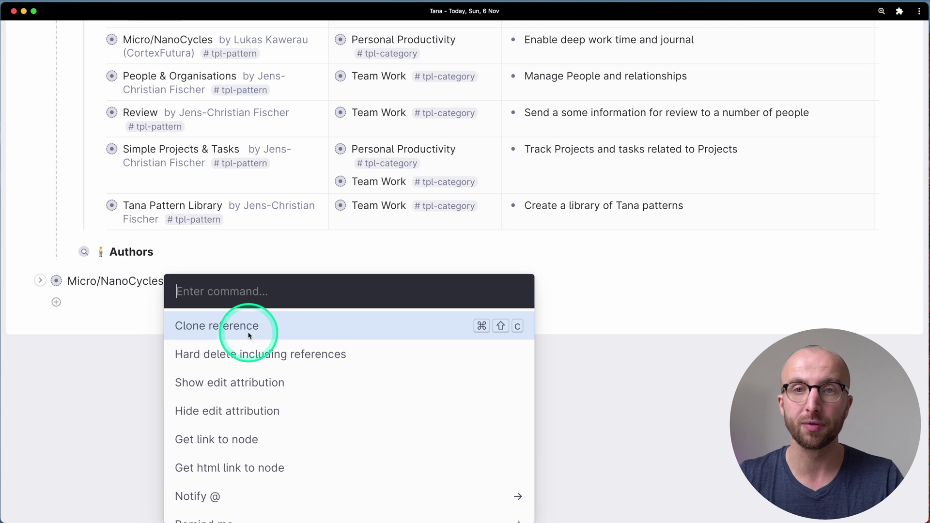
click(248, 334)
click(72, 455)
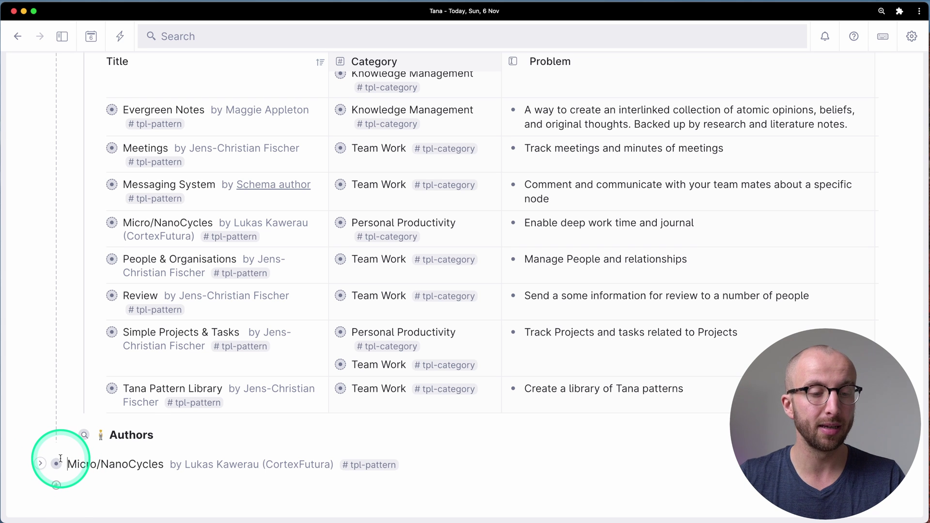
Expand the cloned Micro/NanoCycles pattern and review its fields and the supertags it contains
click(40, 462)
scroll(78, 454, down, 5)
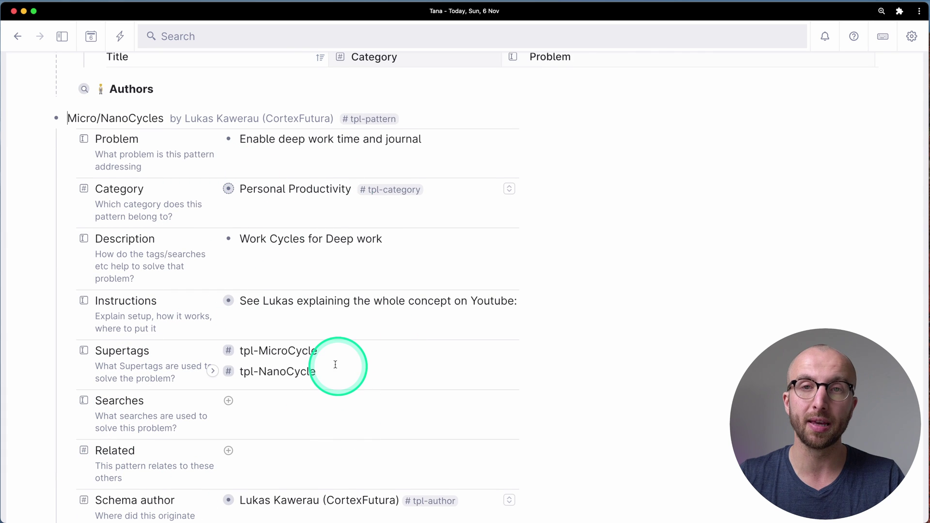
scroll(334, 364, up, 2)
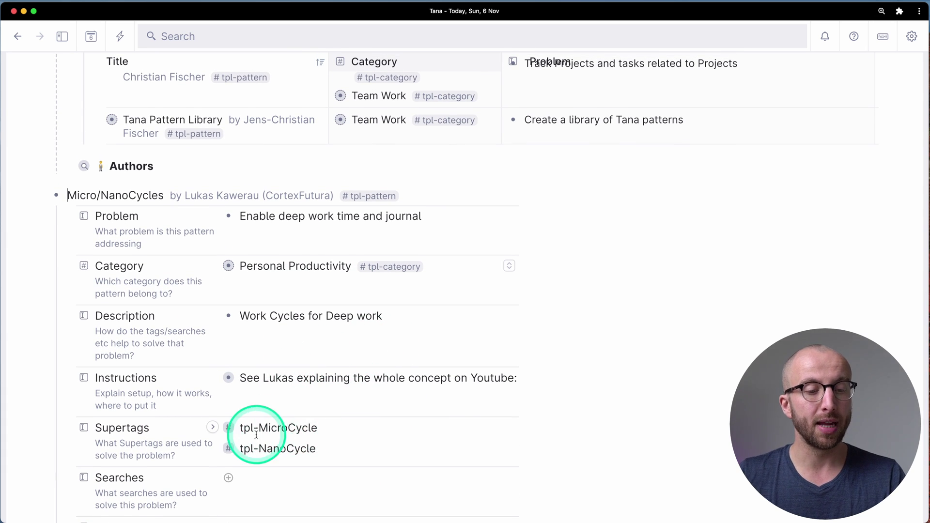
scroll(276, 446, down, 2)
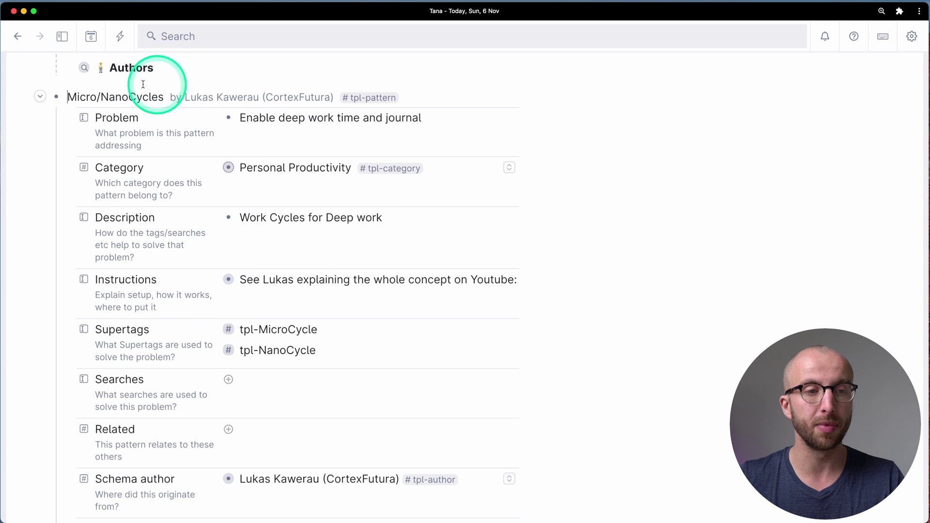
Open the tpl-MicroCycle supertag's settings, review its default content, and return to the daily page
click(228, 329)
scroll(220, 214, up, 5)
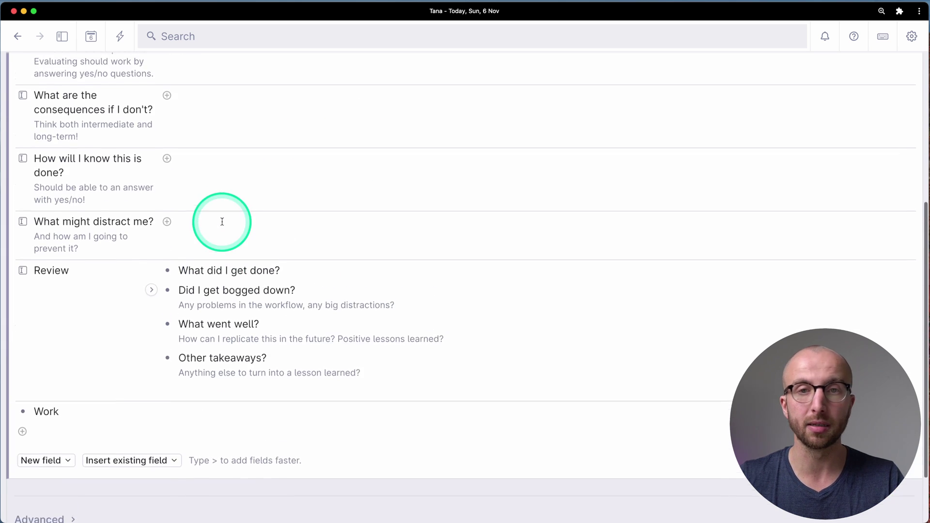
scroll(202, 174, up, 4)
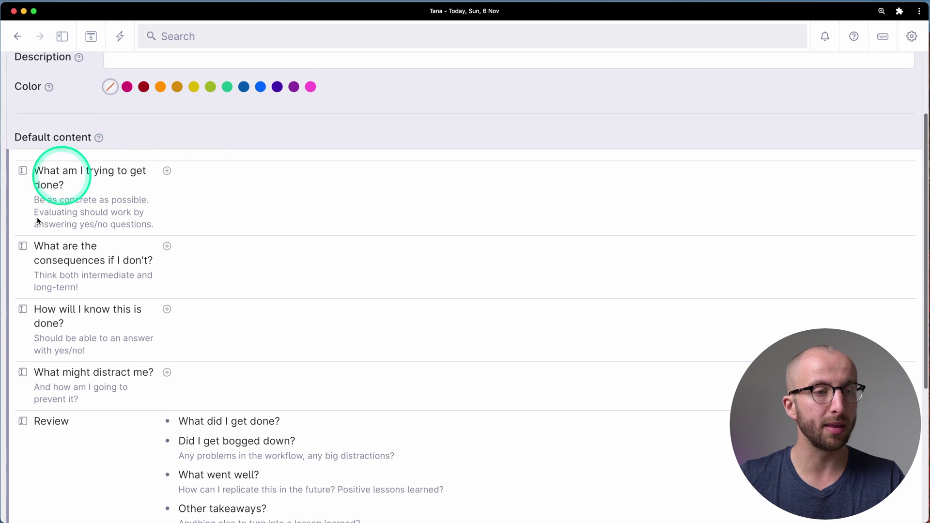
scroll(140, 448, down, 4)
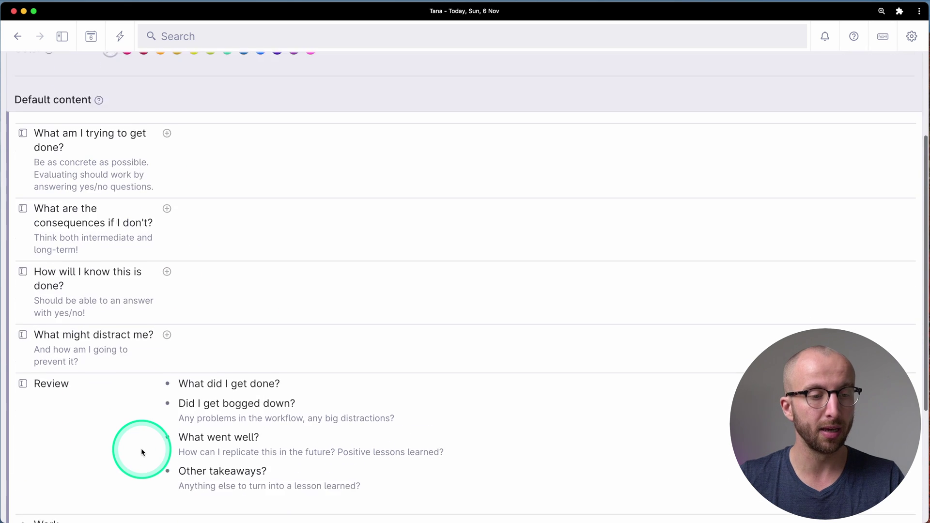
scroll(233, 358, up, 8)
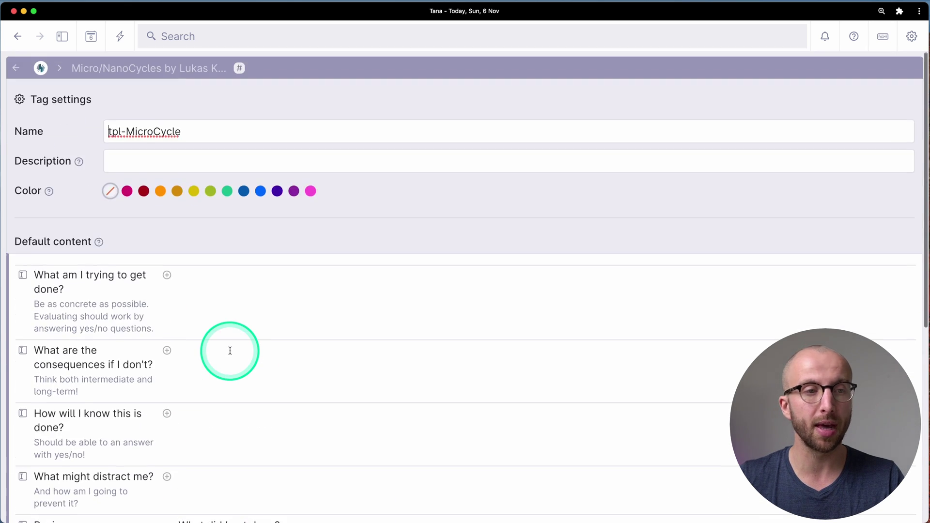
click(11, 67)
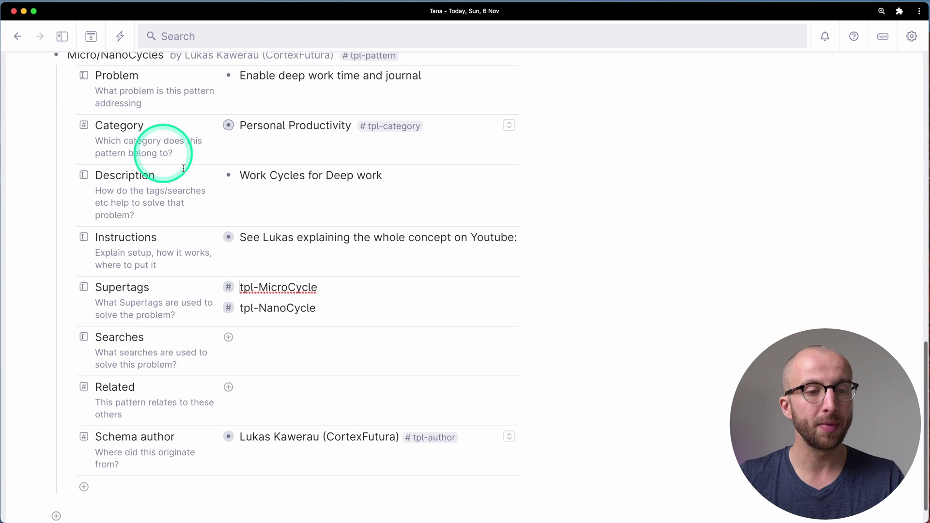
Add a new node below the Micro/NanoCycles pattern and apply the tpl-MicroCycle supertag to it
scroll(229, 266, down, 1)
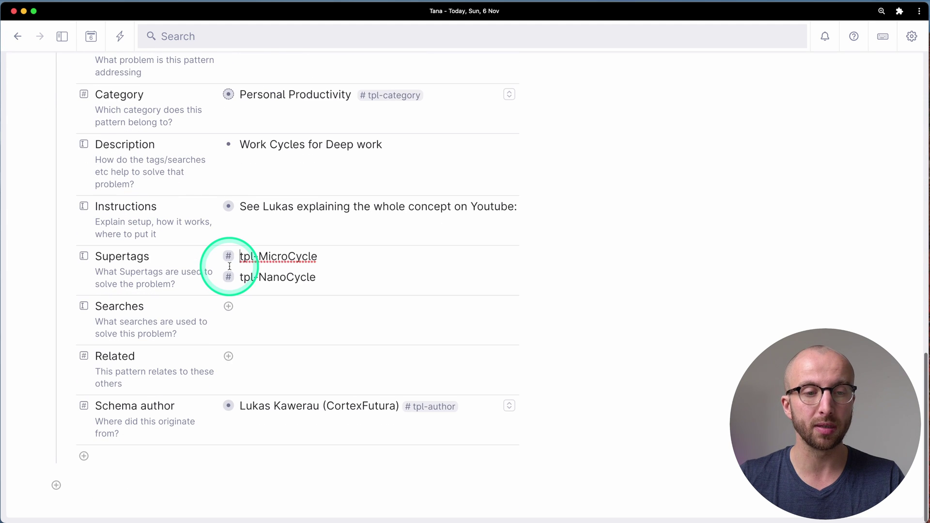
click(179, 480)
click(177, 480)
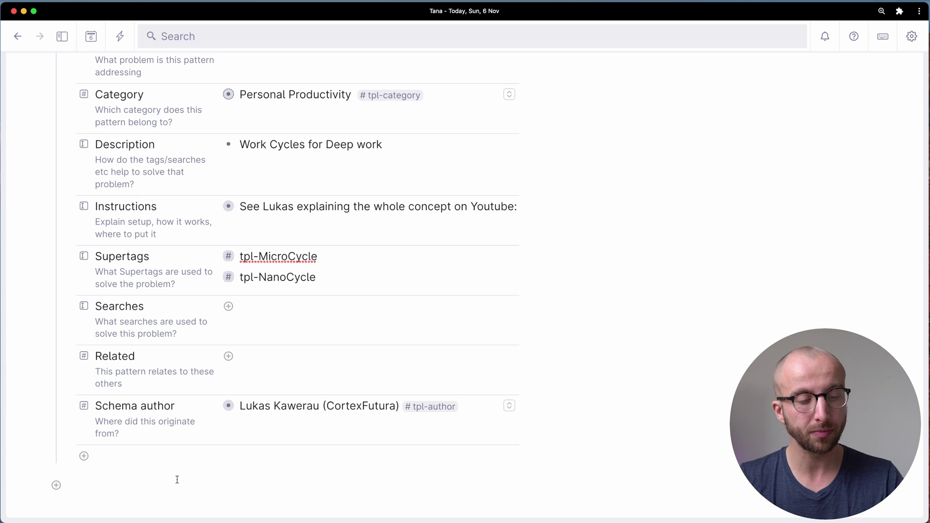
text(#mic)
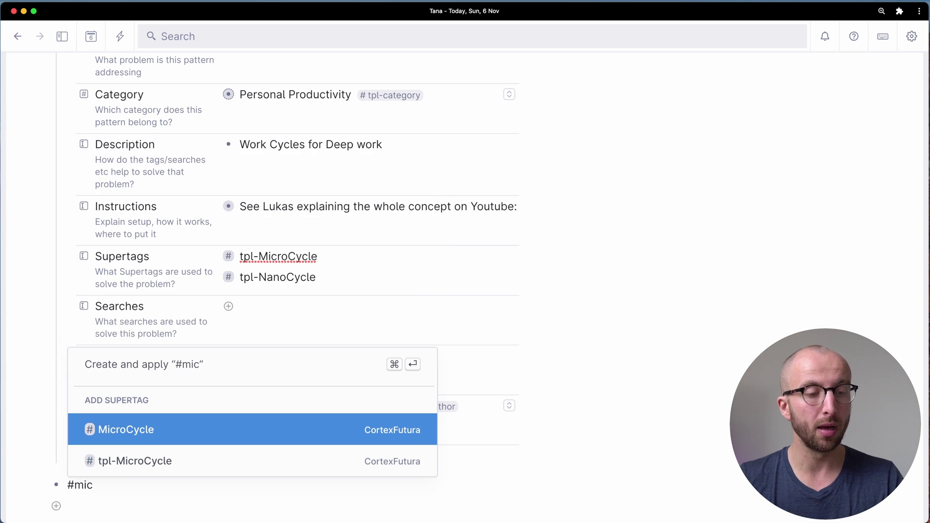
key(Down)
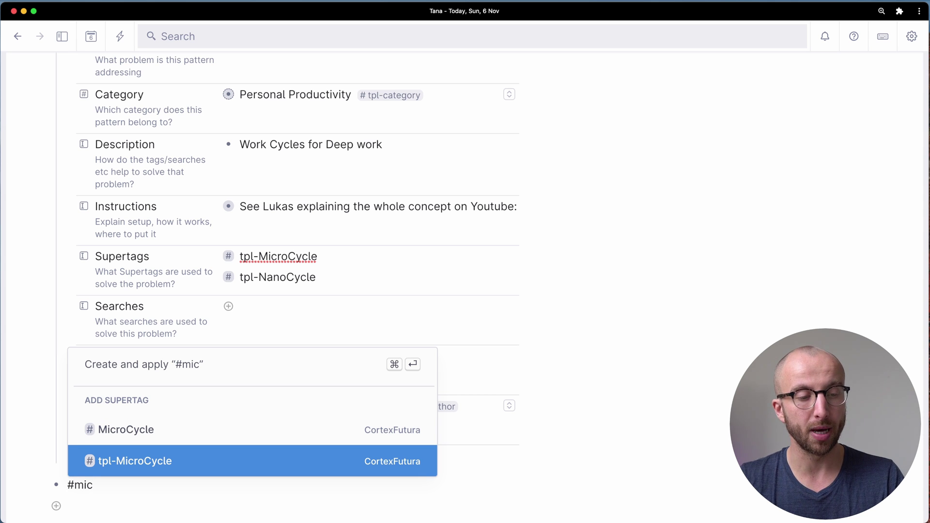
key(Return)
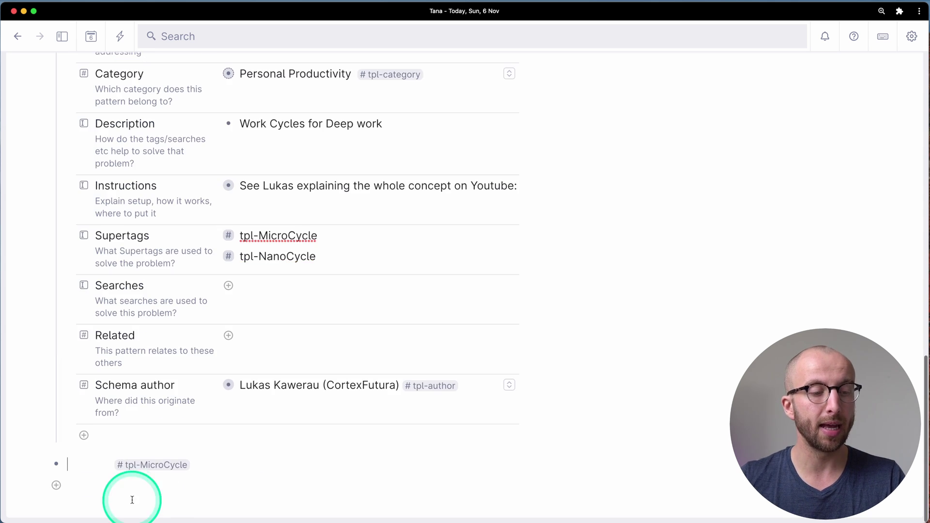
Expand the node tagged tpl-MicroCycle to review its template fields, and delete the node
click(40, 464)
scroll(155, 446, down, 7)
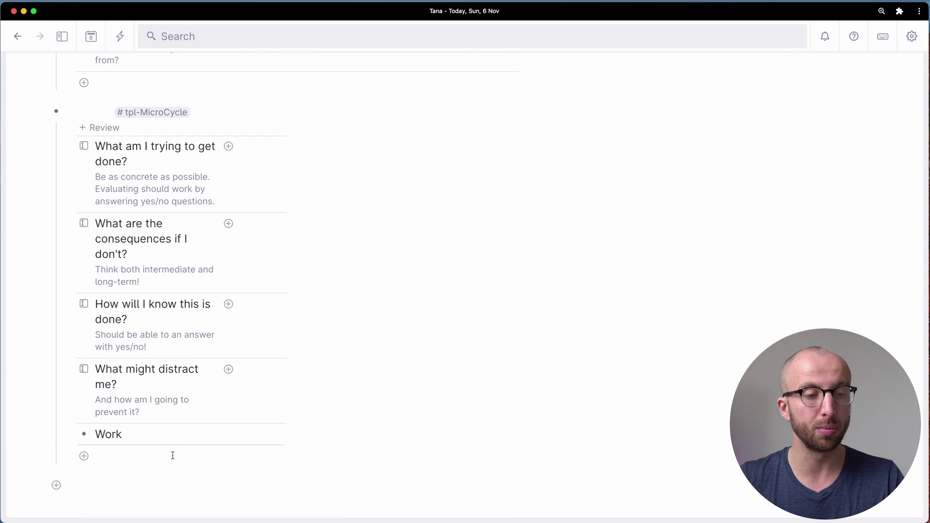
scroll(174, 291, up, 3)
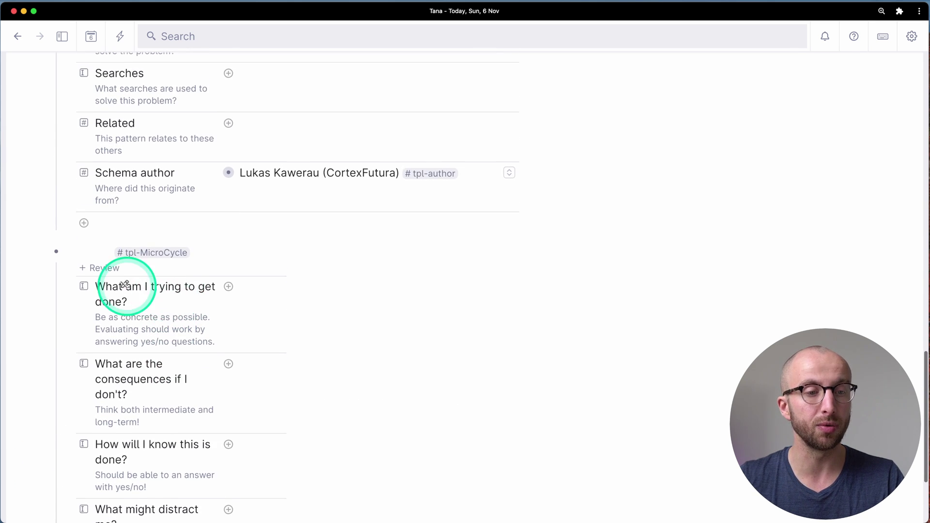
drag(108, 275, 57, 261)
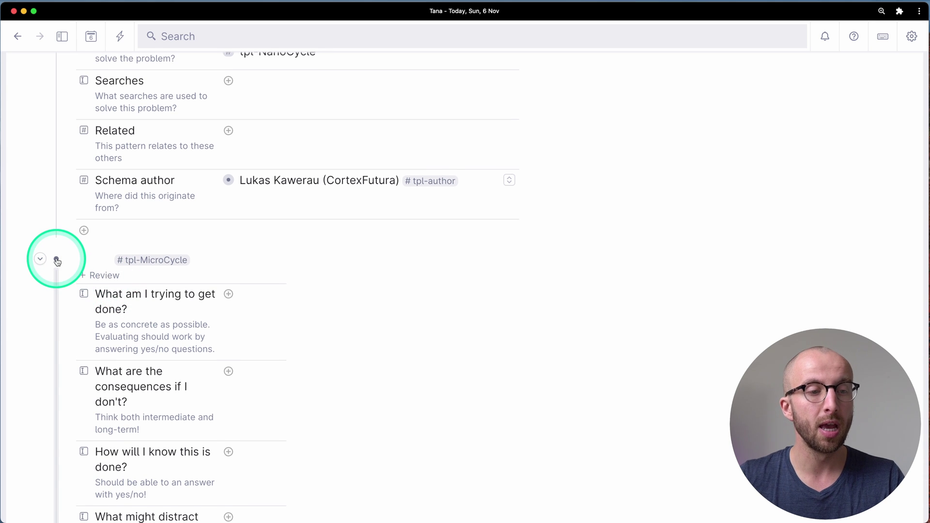
right_click(57, 261)
click(104, 439)
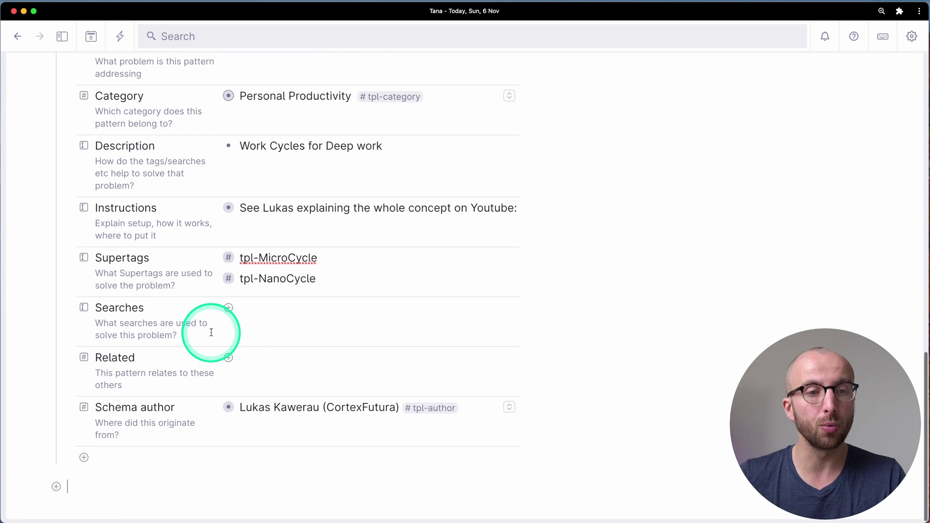
Rename the tpl-MicroCycle supertag of the cloned pattern to "Demo MicroCycle" and return to the daily page
scroll(211, 332, up, 5)
click(237, 479)
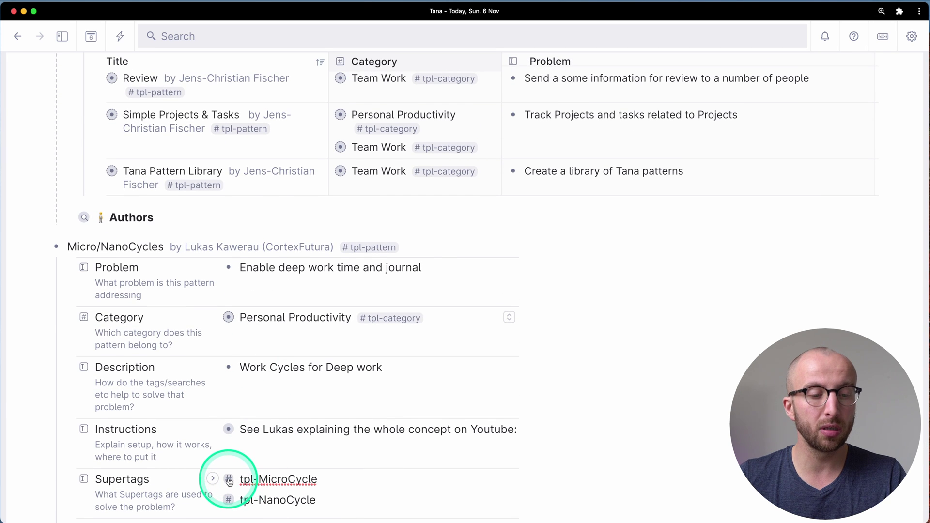
scroll(210, 175, up, 10)
drag(108, 131, 126, 130)
key(BackSpace)
text(Demo MicroCycle)
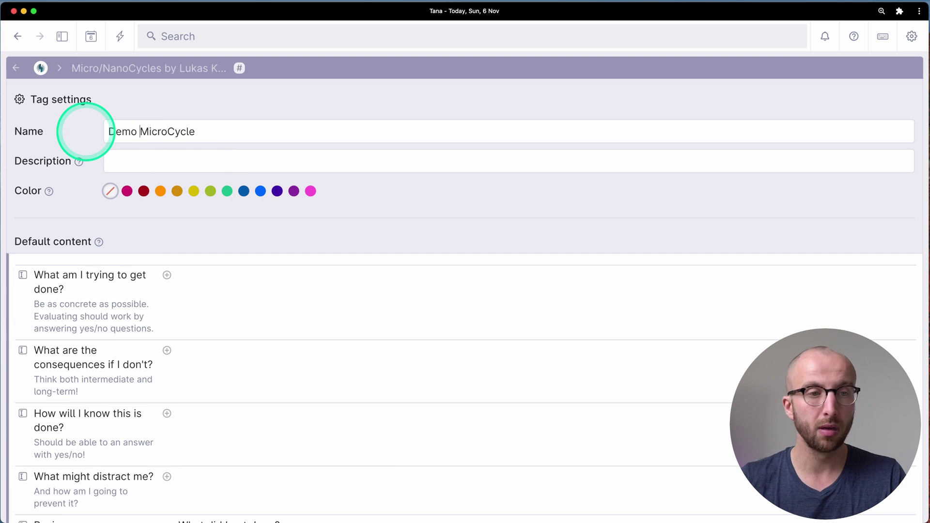
click(16, 68)
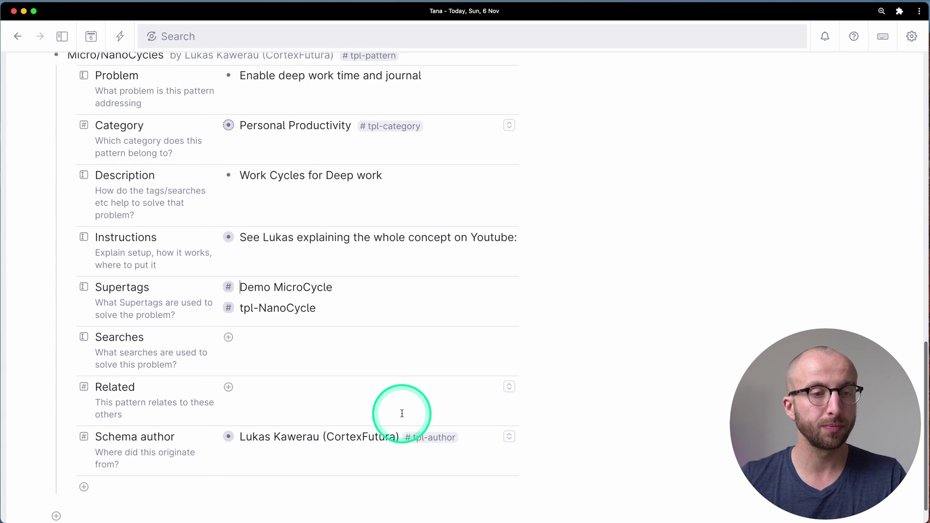
Rename the tpl-NanoCycle supertag to "Demo NanoCycle" in its tag settings and return to the daily page
click(228, 277)
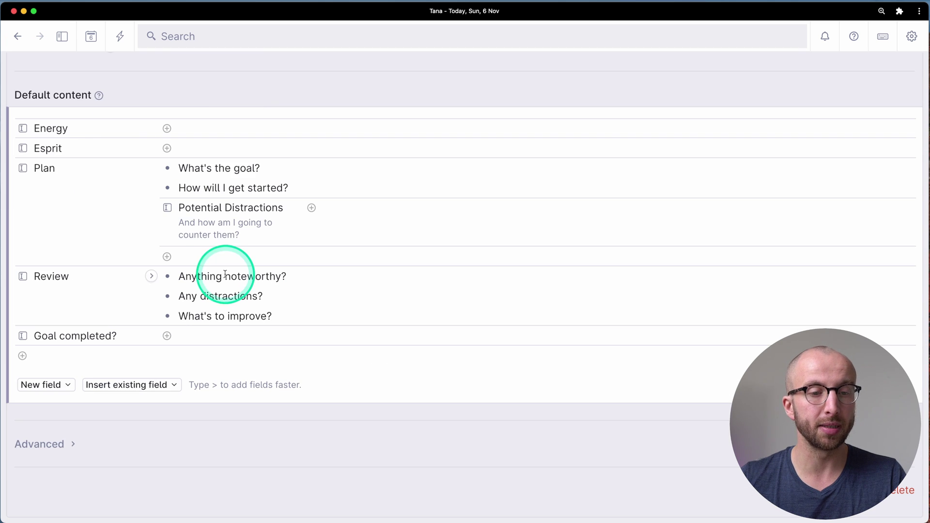
scroll(120, 130, up, 3)
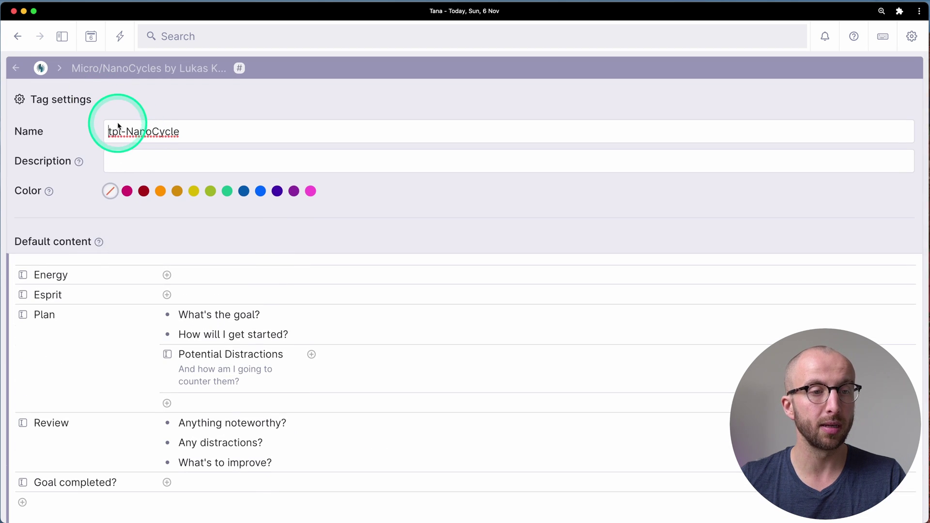
drag(125, 128, 93, 129)
text(Demo)
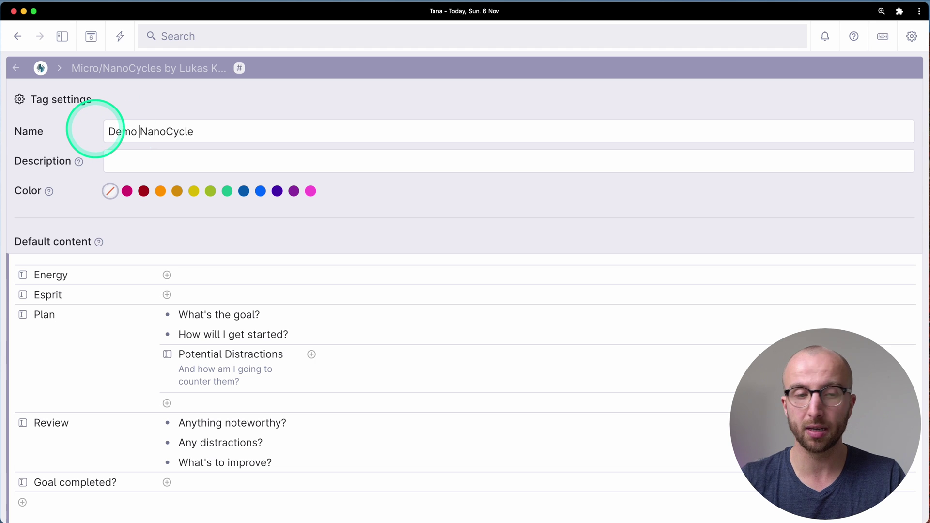
click(19, 69)
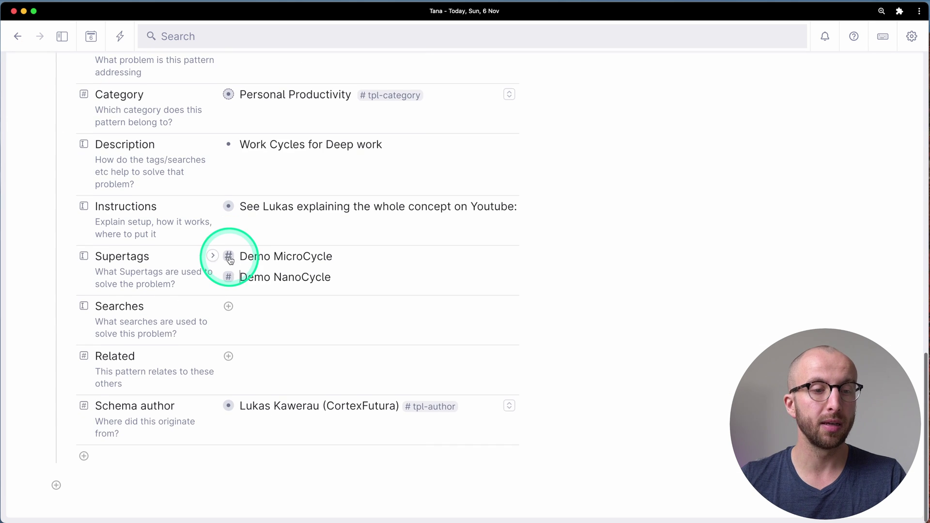
Tag a new node below the pattern with Demo MicroCycle to check its fields, and delete the node
click(115, 491)
text(# )
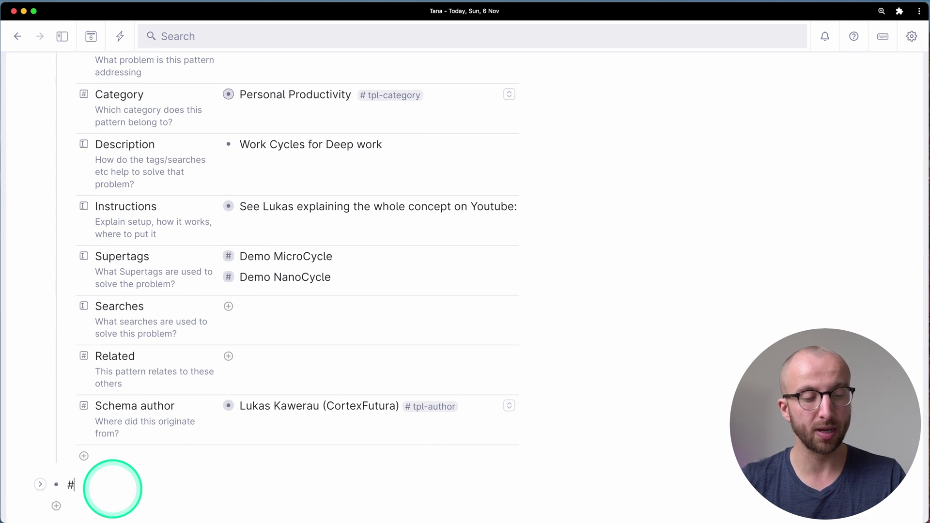
text(Demo)
key(Return)
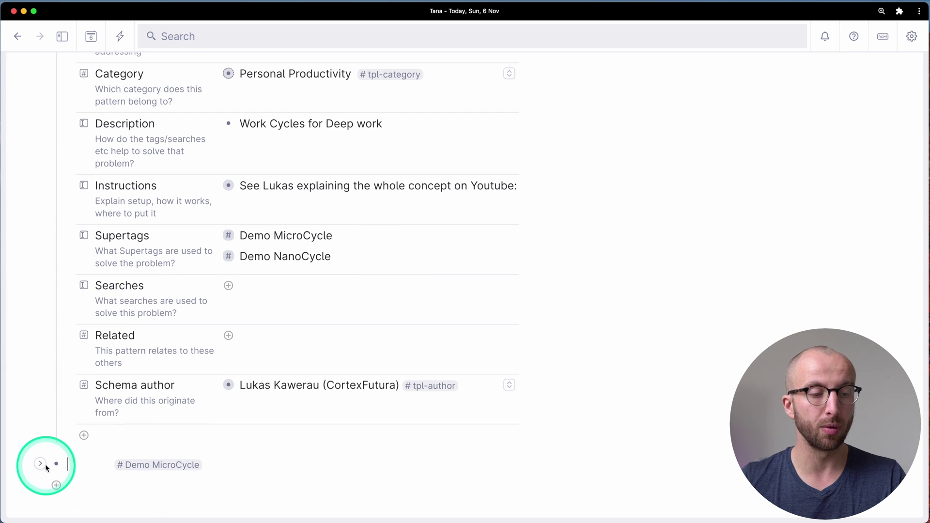
scroll(202, 379, down, 7)
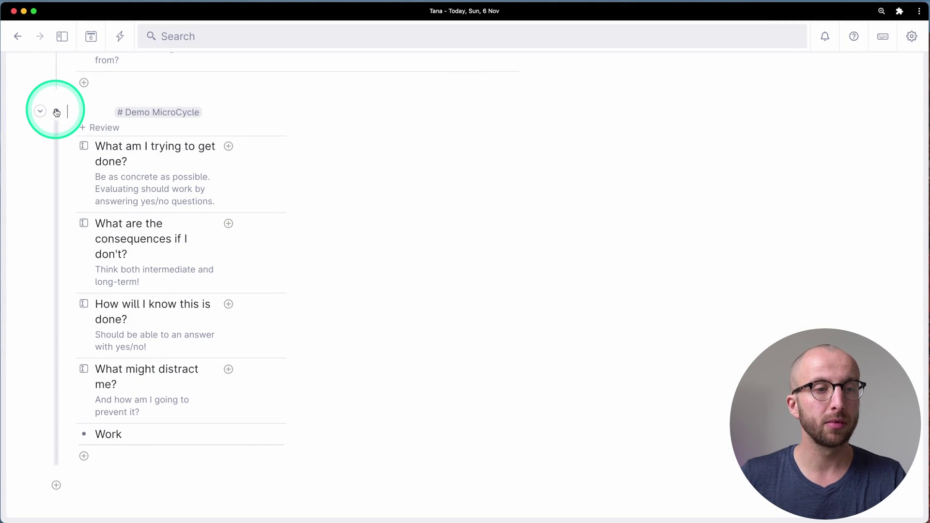
right_click(56, 113)
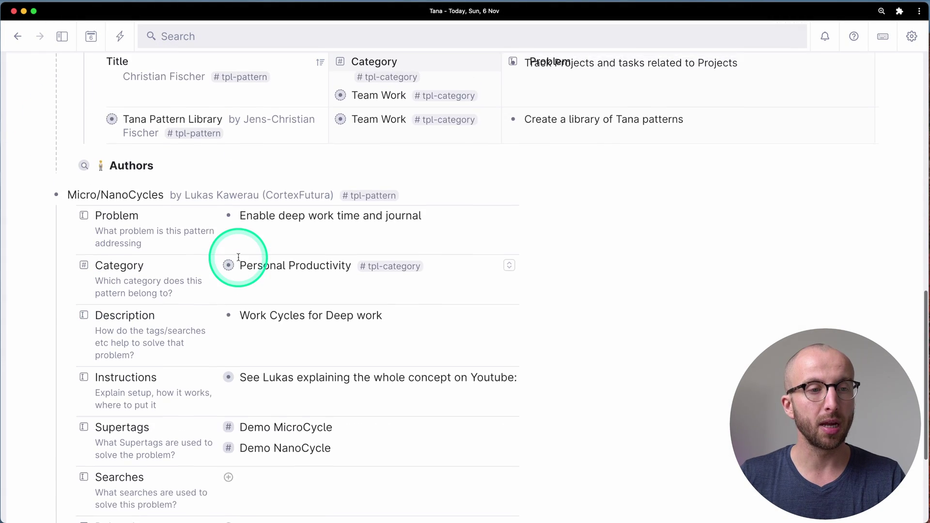
Examine the cloned Micro/NanoCycles pattern, its node options and the two renamed supertags in its Supertags field
scroll(242, 257, up, 1)
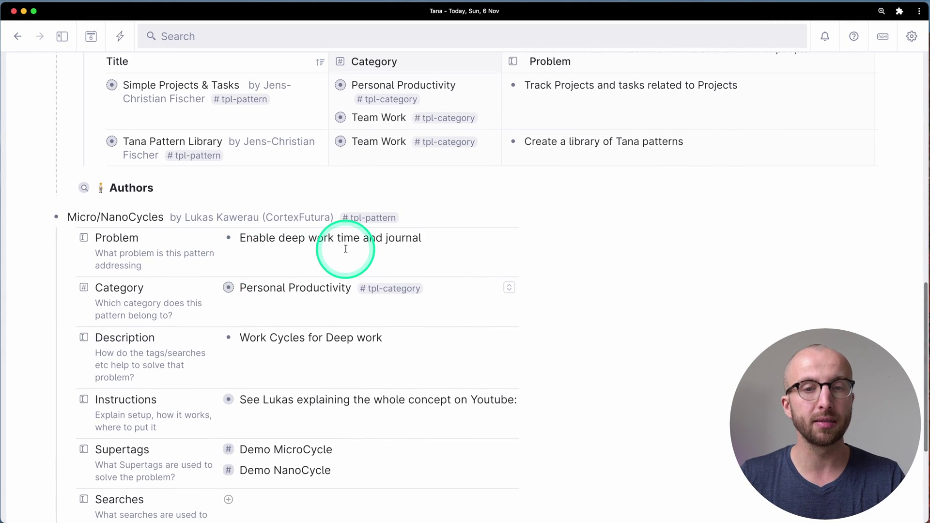
scroll(345, 247, up, 5)
scroll(344, 247, down, 8)
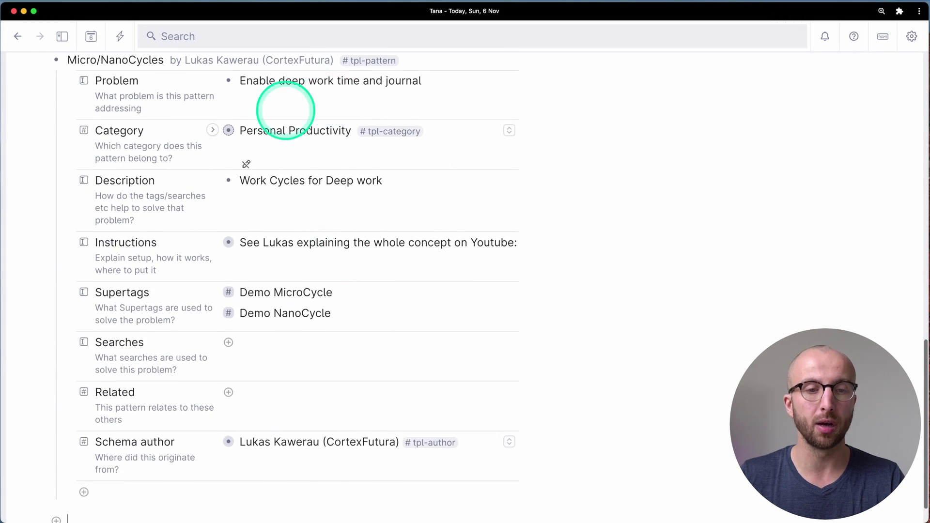
scroll(273, 167, up, 2)
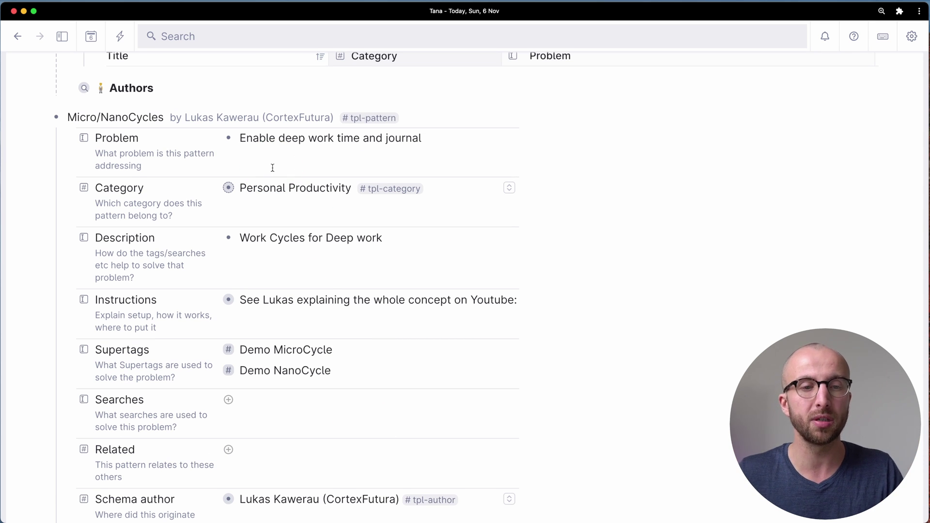
right_click(57, 119)
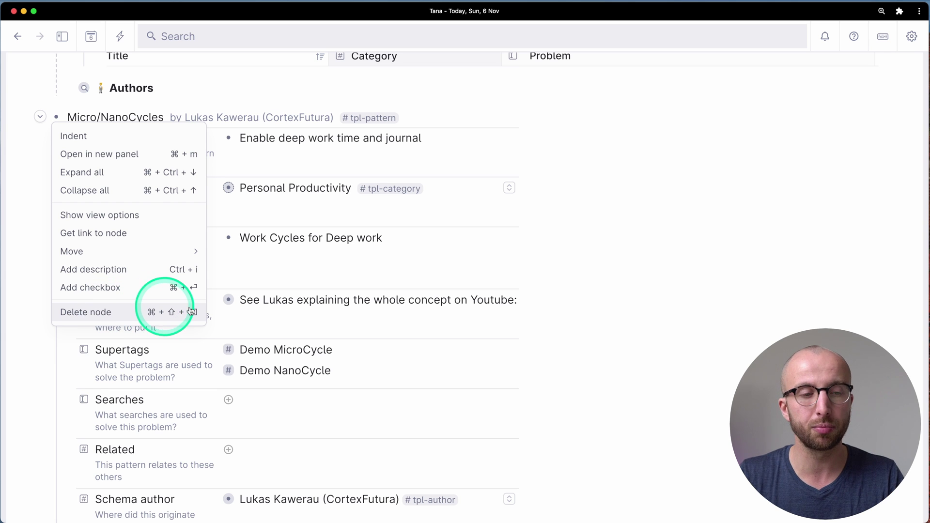
click(374, 313)
scroll(376, 313, down, 1)
scroll(375, 312, down, 2)
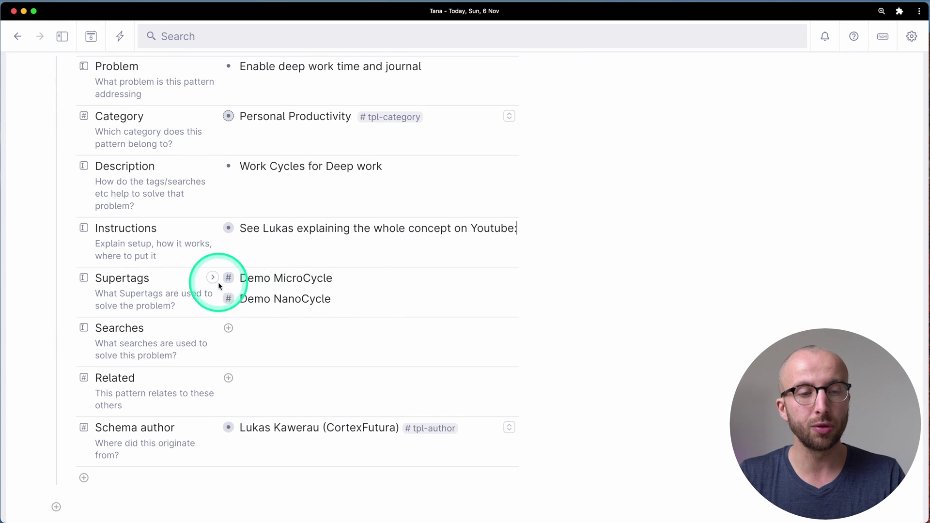
drag(283, 277, 336, 297)
click(332, 298)
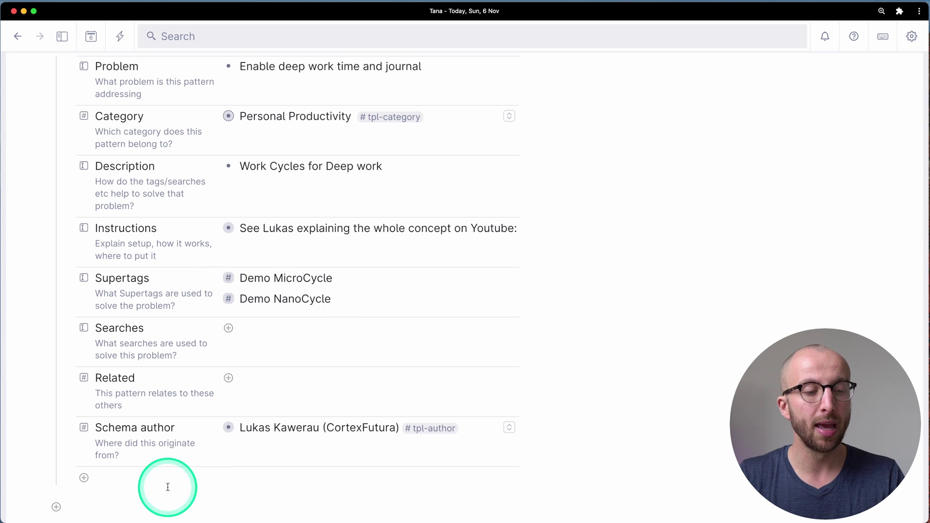
Enter "#Demo" in a new node below the pattern to look up the matching supertags, without applying one
click(142, 497)
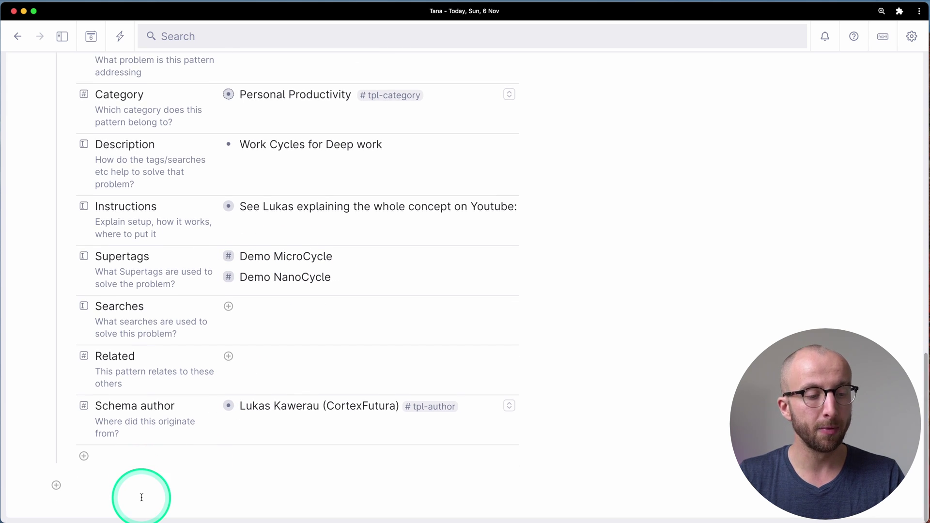
text(#Demo)
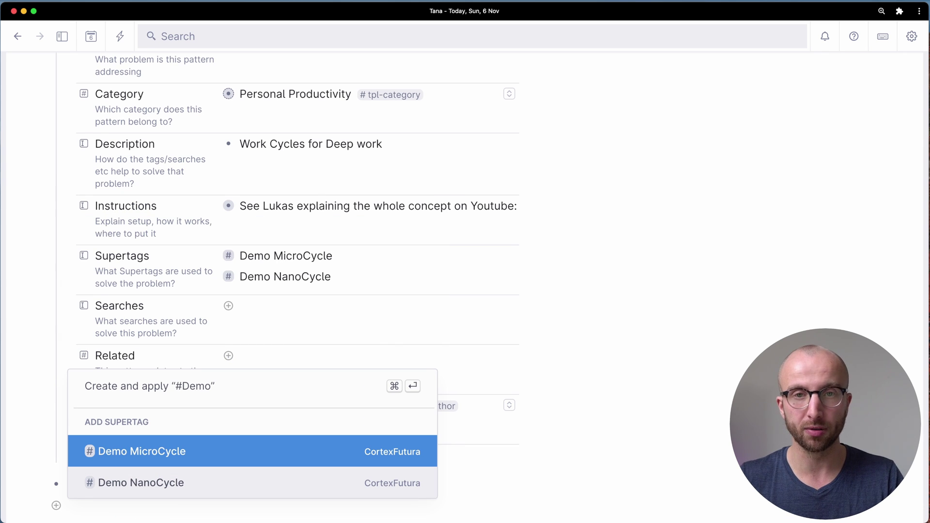
click(251, 421)
Delete the cloned Micro/NanoCycles pattern node from the daily page
scroll(250, 420, up, 6)
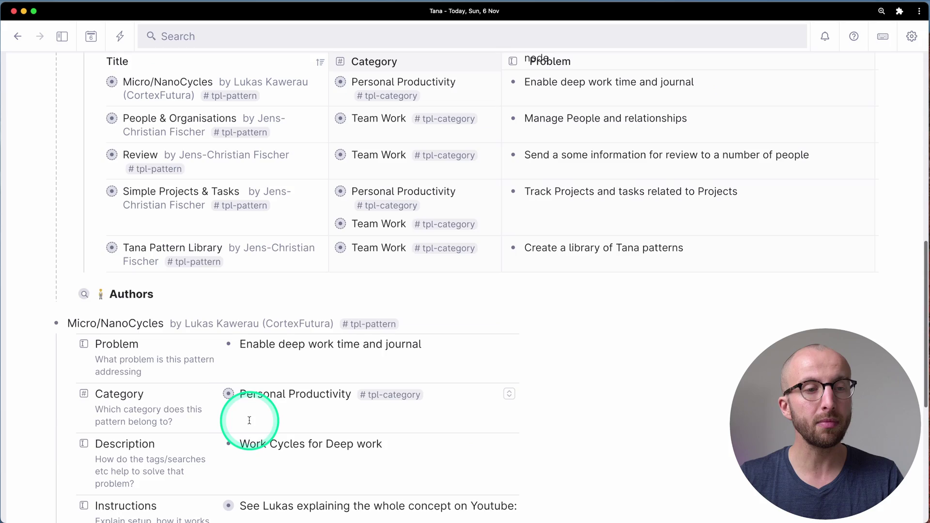
right_click(56, 325)
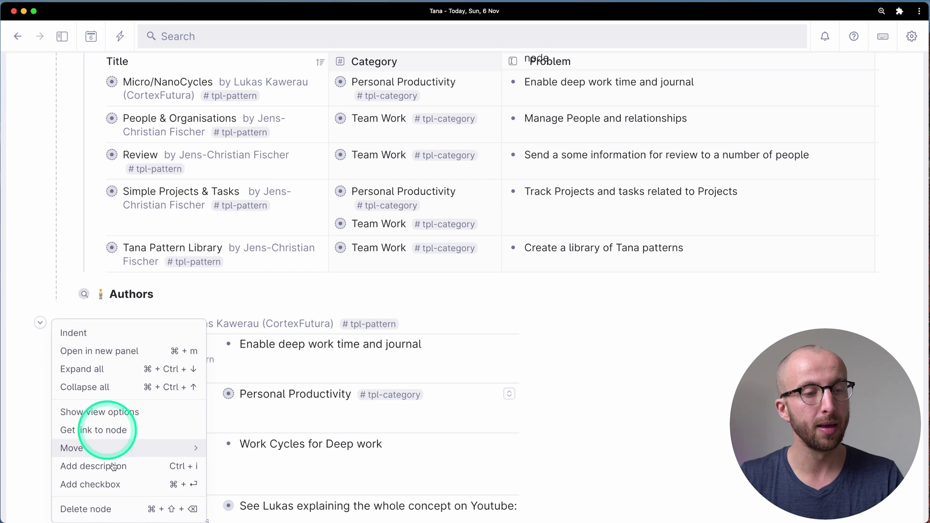
click(112, 507)
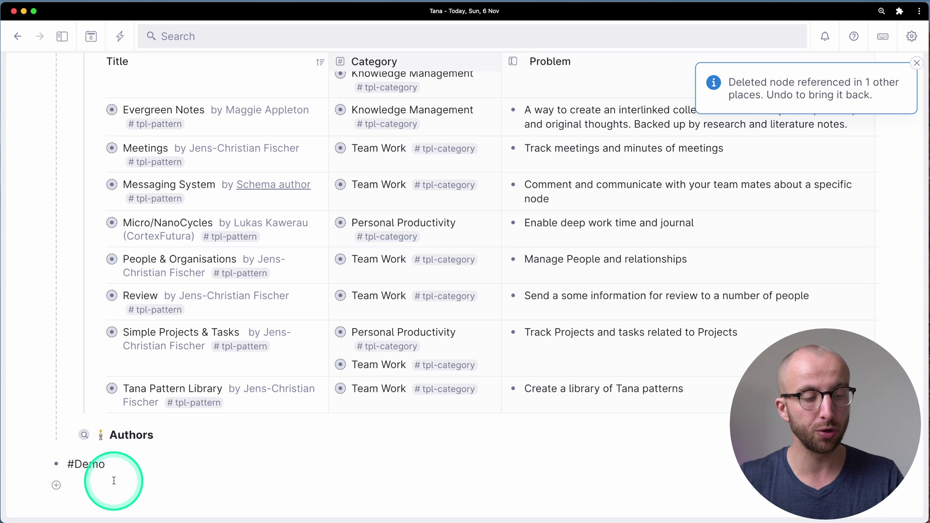
Enter "#Demo Nano" in another new node to check whether the deleted pattern's supertag is still offered
click(114, 481)
text(#Demo Nano)
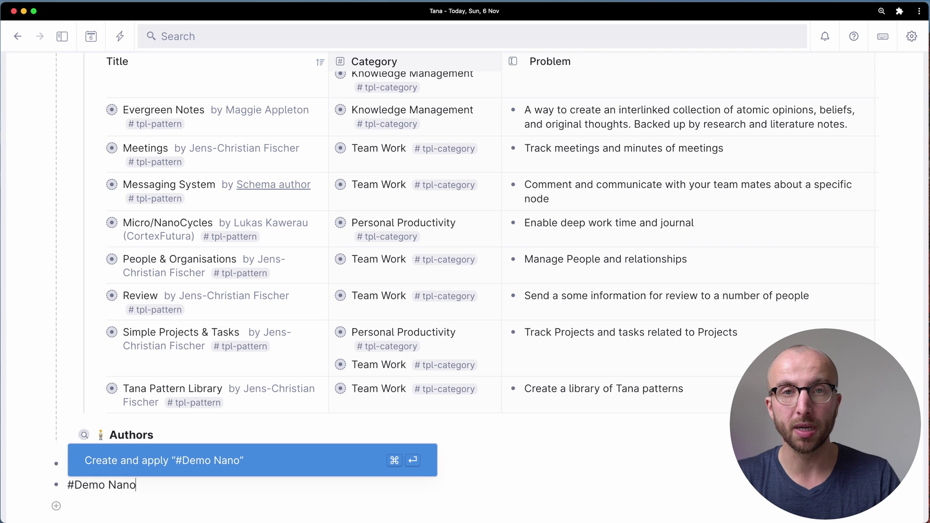
click(142, 489)
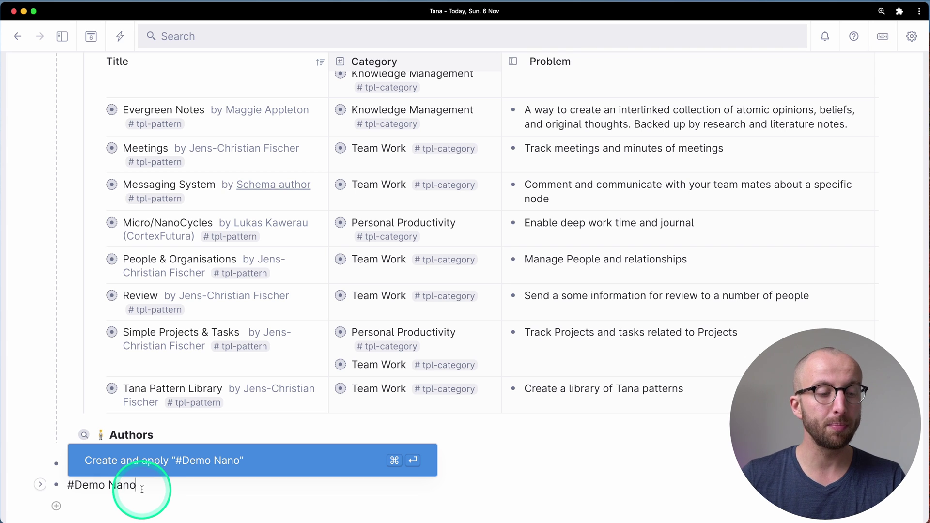
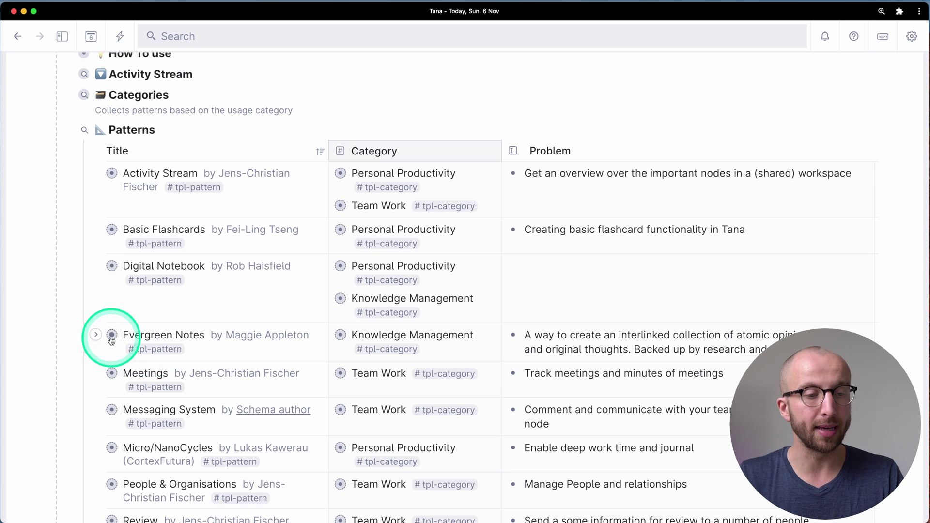
Expand the Evergreen Notes pattern in the Patterns table and review its description, instructions, supertags and searches
click(95, 335)
click(323, 338)
scroll(323, 338, down, 5)
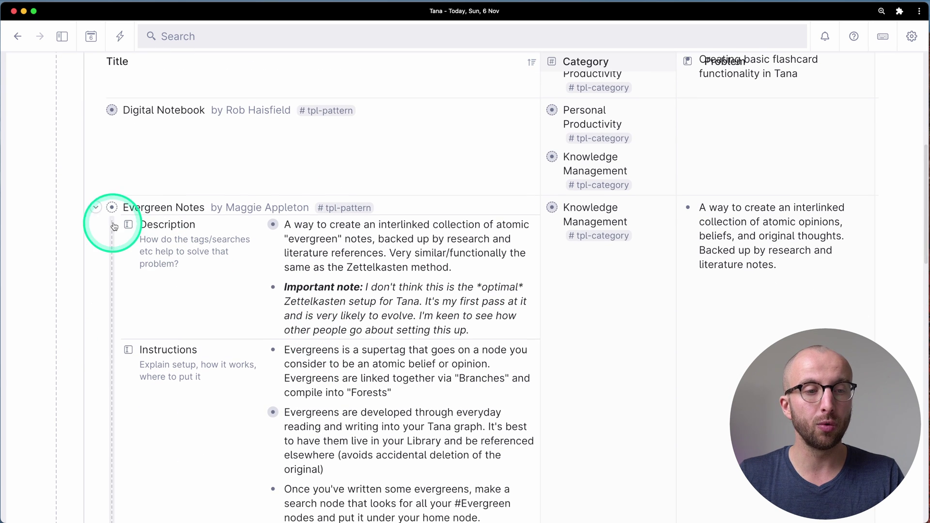
scroll(301, 371, down, 3)
scroll(317, 225, down, 2)
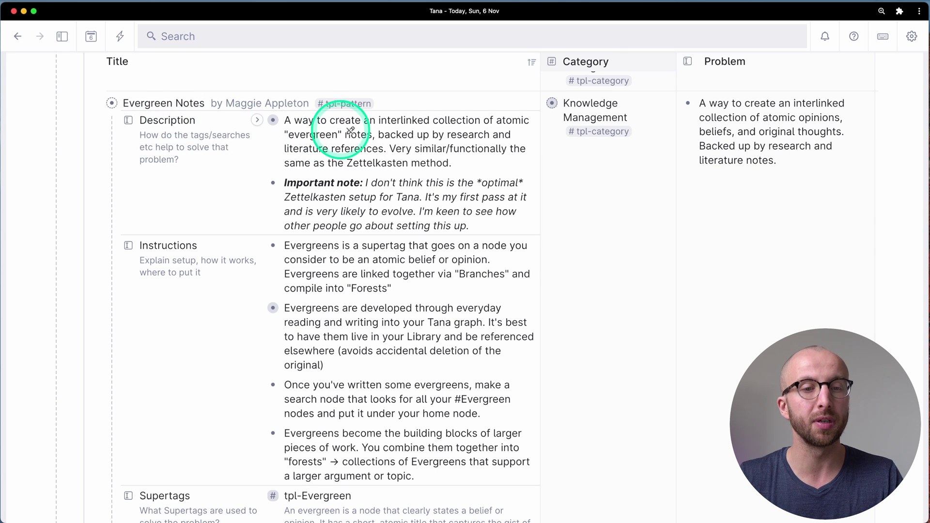
scroll(405, 245, down, 4)
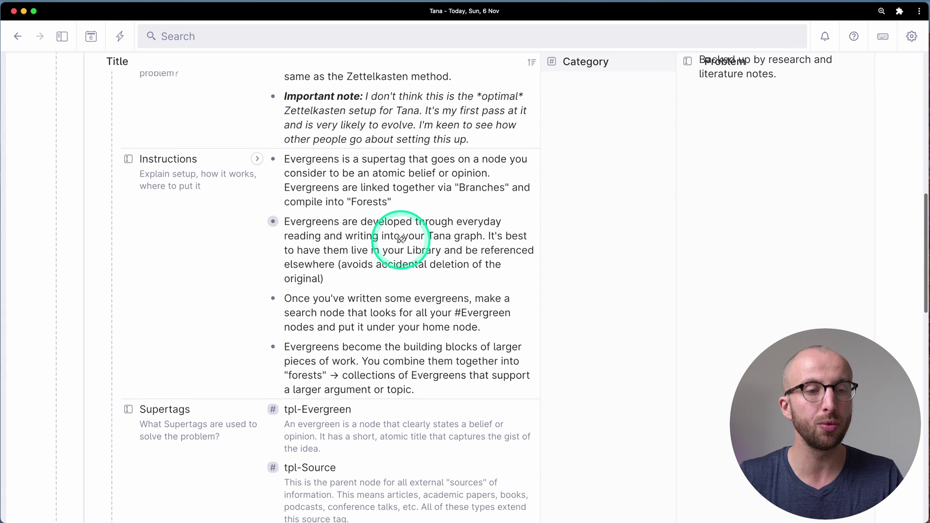
scroll(372, 305, down, 12)
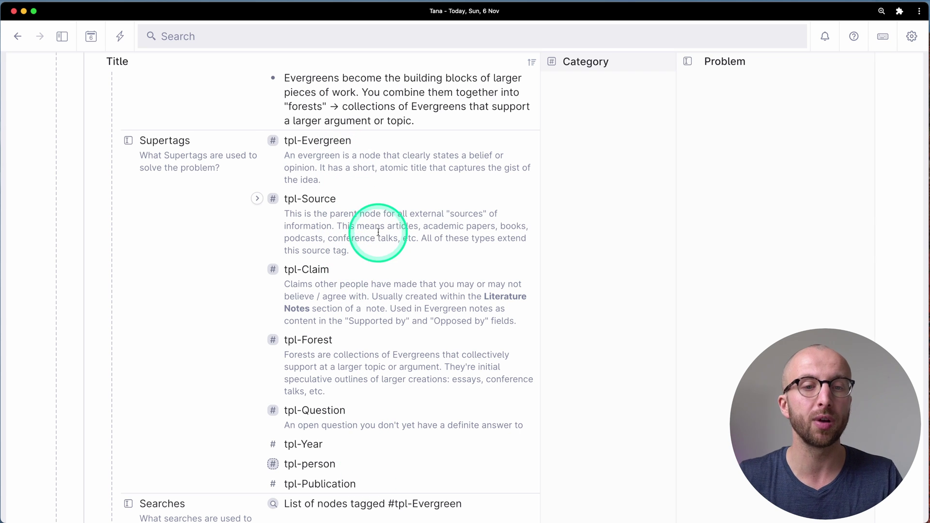
scroll(365, 204, up, 1)
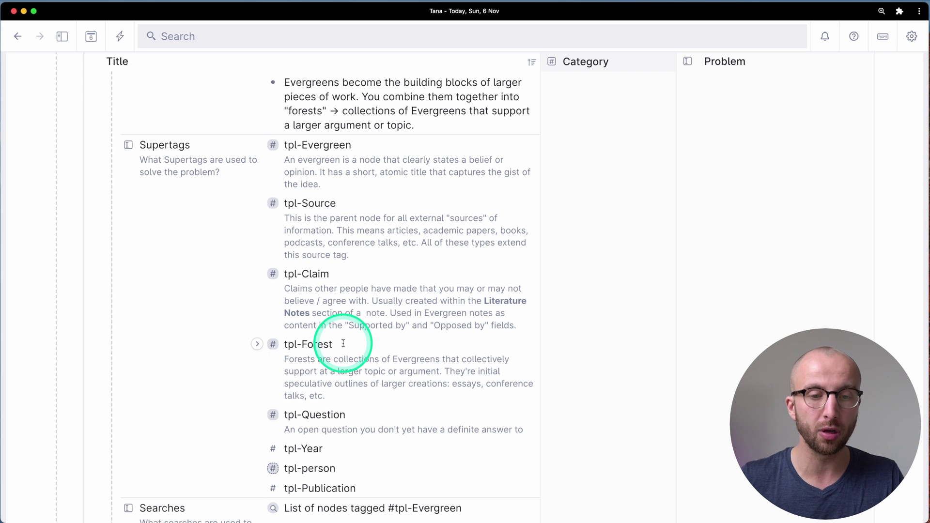
scroll(343, 344, down, 3)
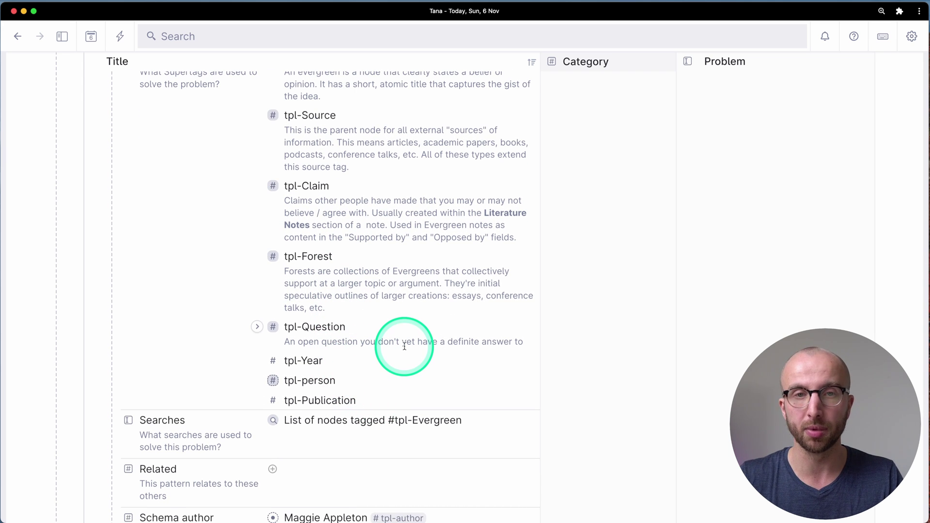
Examine the Evergreen Notes pattern's schema author, description, instructions and supertags, including the tpl-Evergreen description
scroll(405, 346, down, 5)
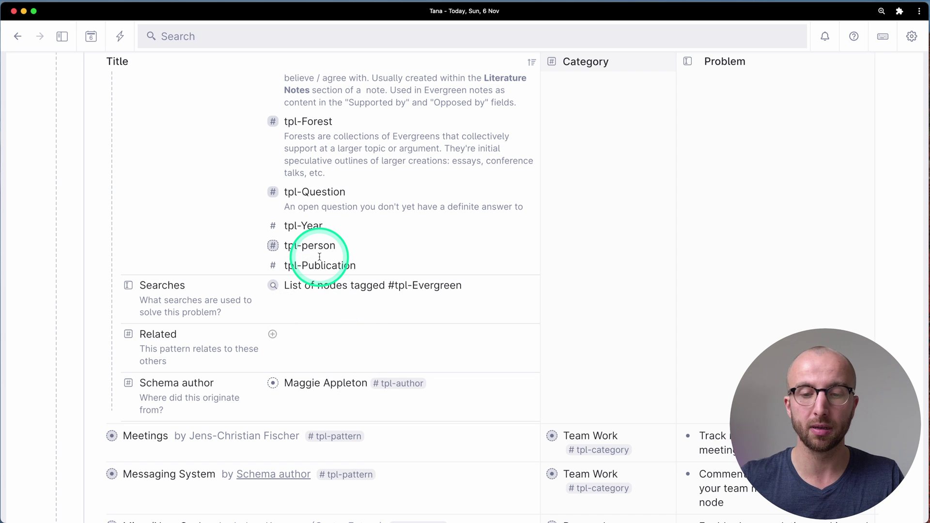
scroll(320, 256, up, 10)
scroll(365, 269, up, 7)
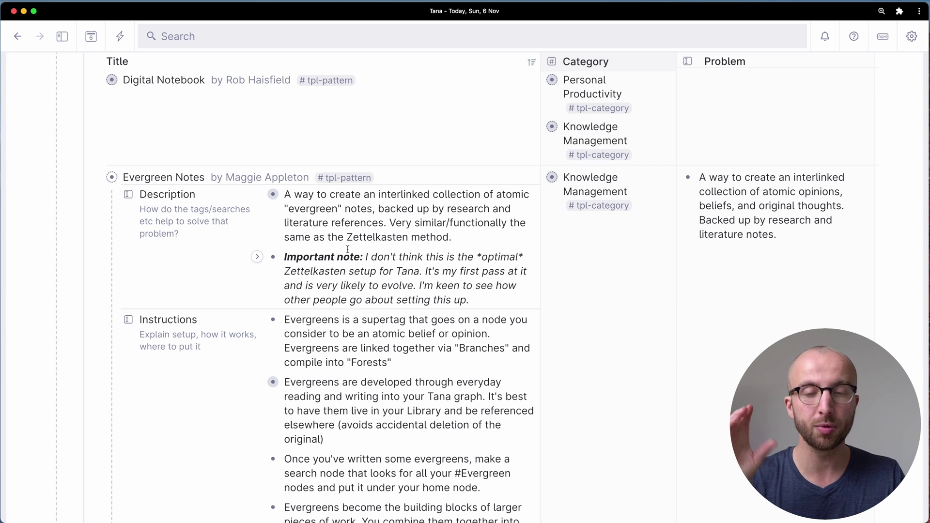
scroll(348, 249, down, 8)
scroll(347, 249, down, 1)
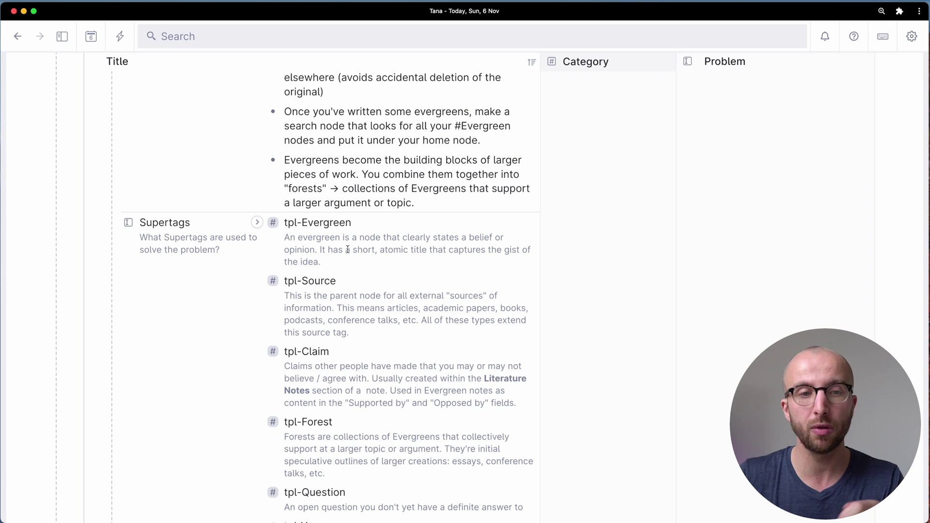
click(360, 244)
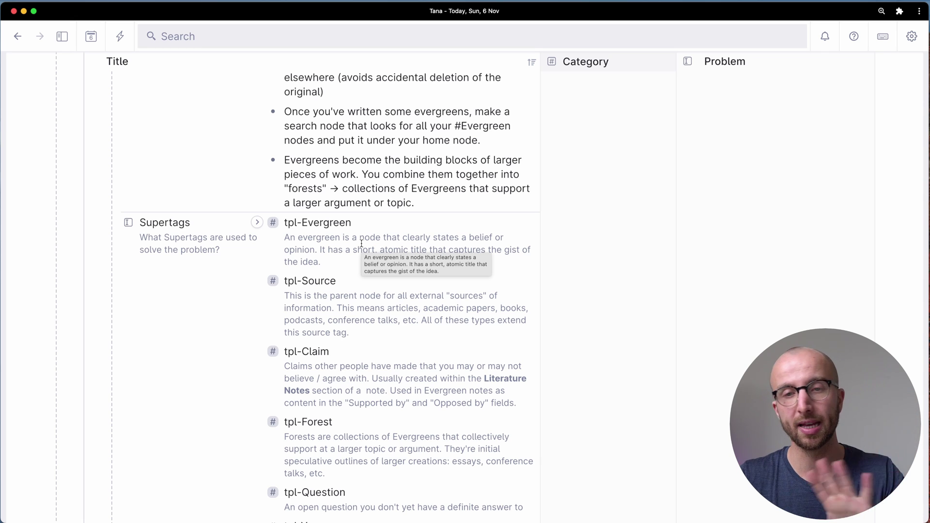
scroll(360, 243, up, 5)
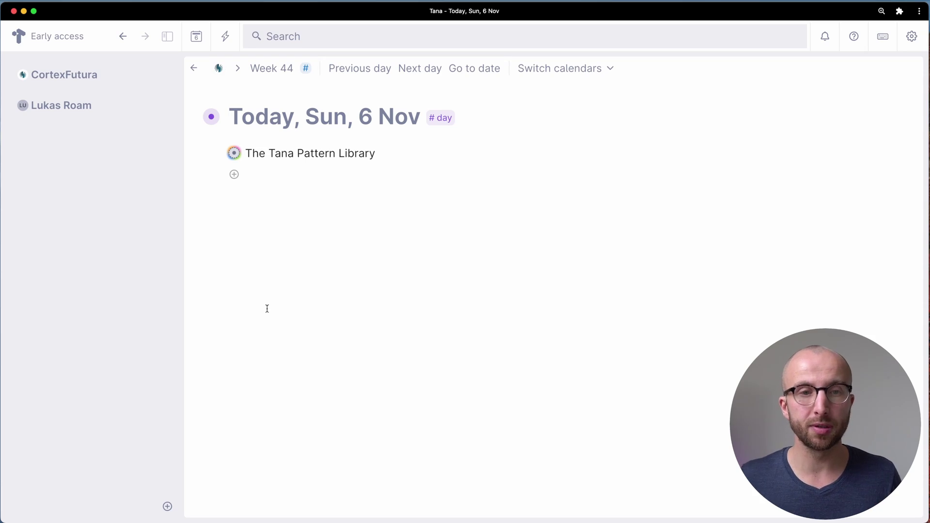
Create a new workspace titled "CortexFutura Patterns"
click(290, 358)
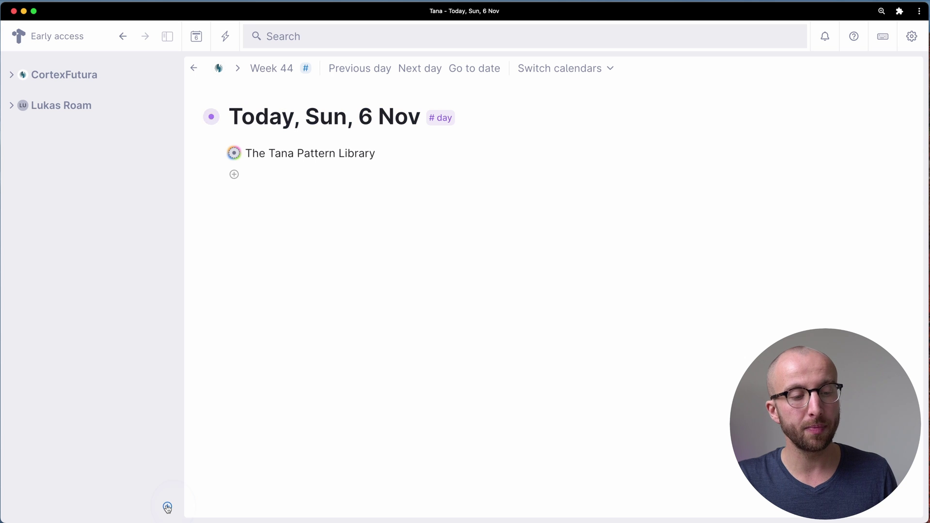
click(167, 507)
click(217, 479)
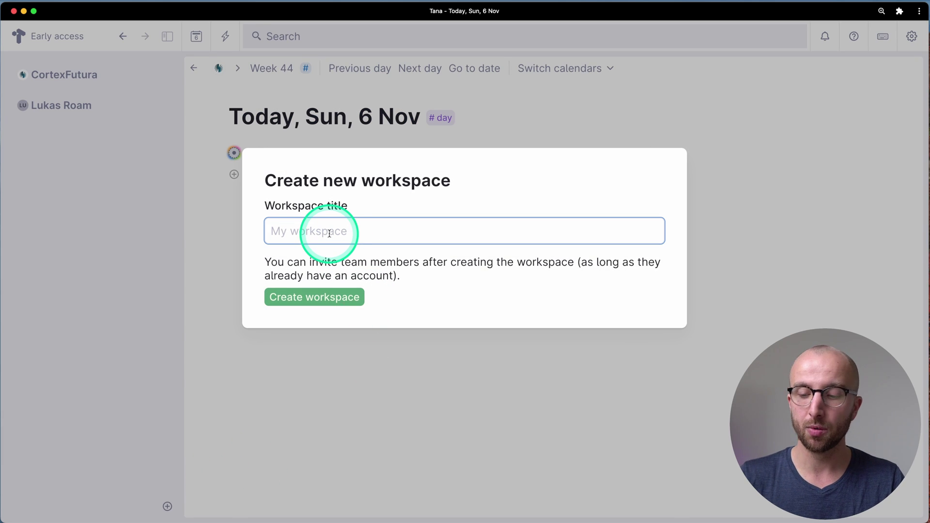
text(Cortex)
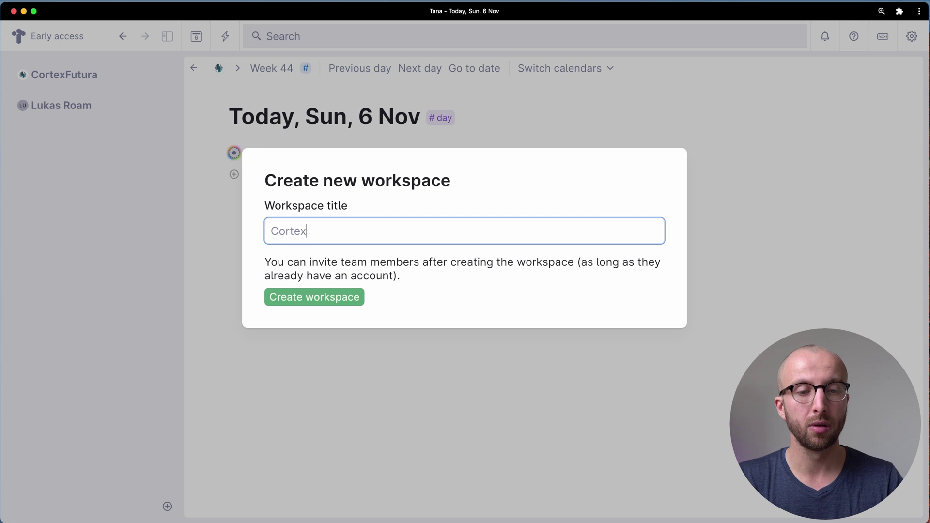
text(Futura Share)
key(BackSpace)
key(BackSpace)
key(BackSpace)
text(Patterns)
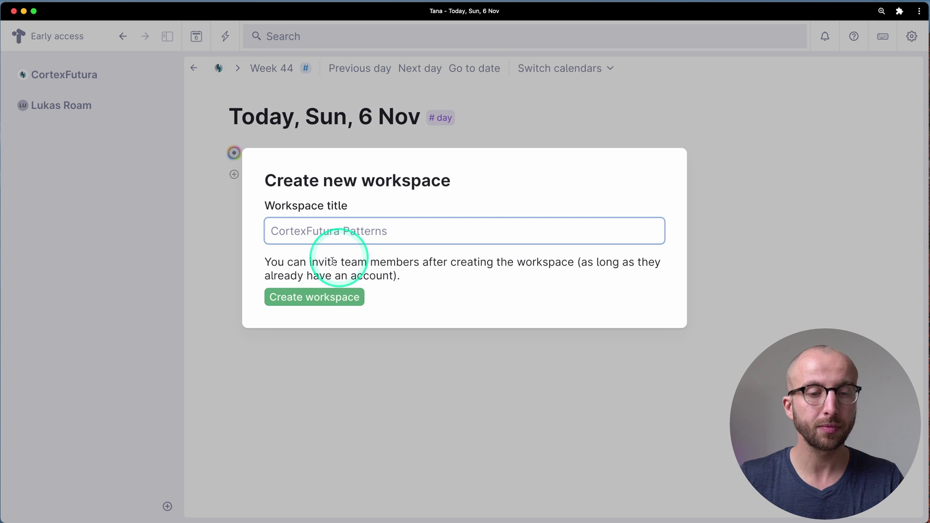
click(313, 295)
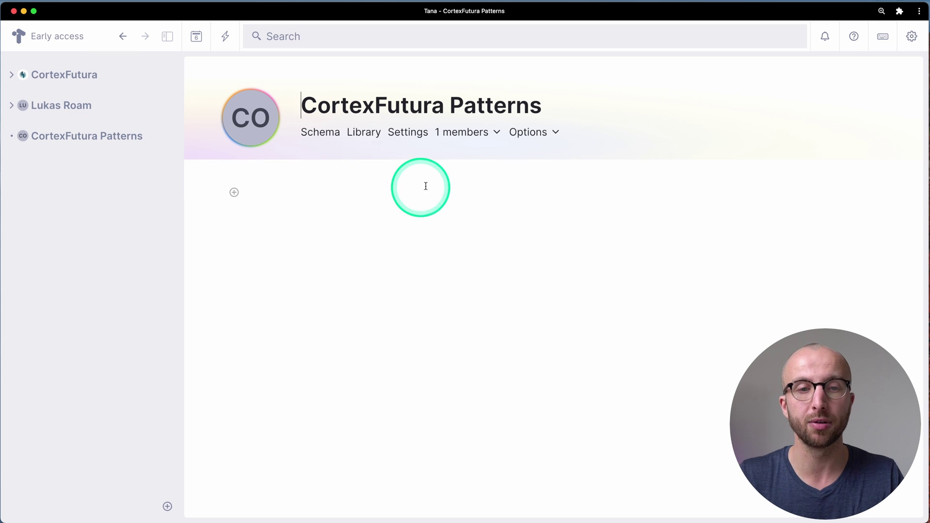
Publish the CortexFutura Patterns workspace as read only from its title node
click(443, 111)
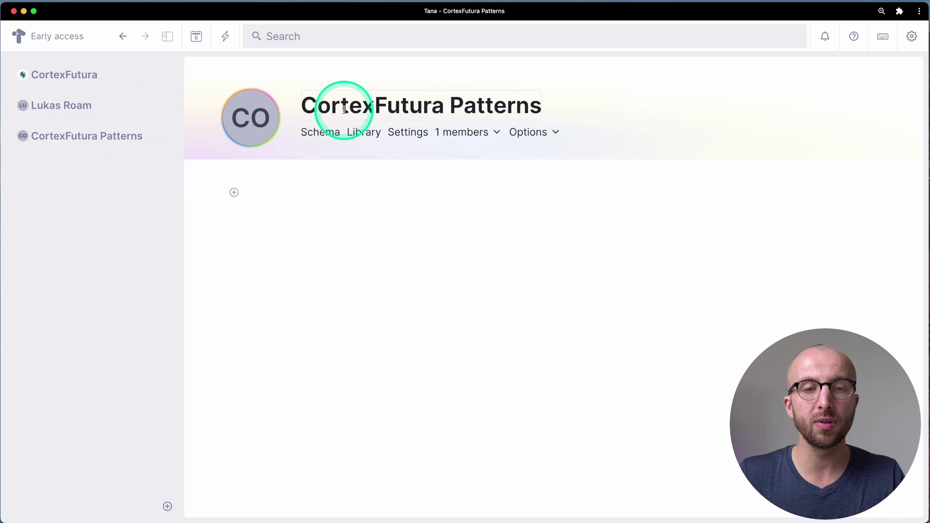
click(440, 109)
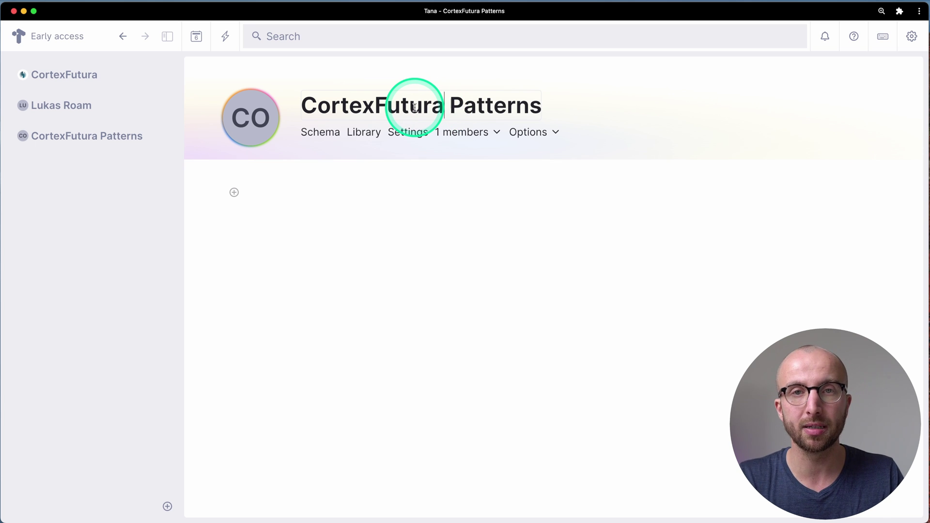
key(super+k)
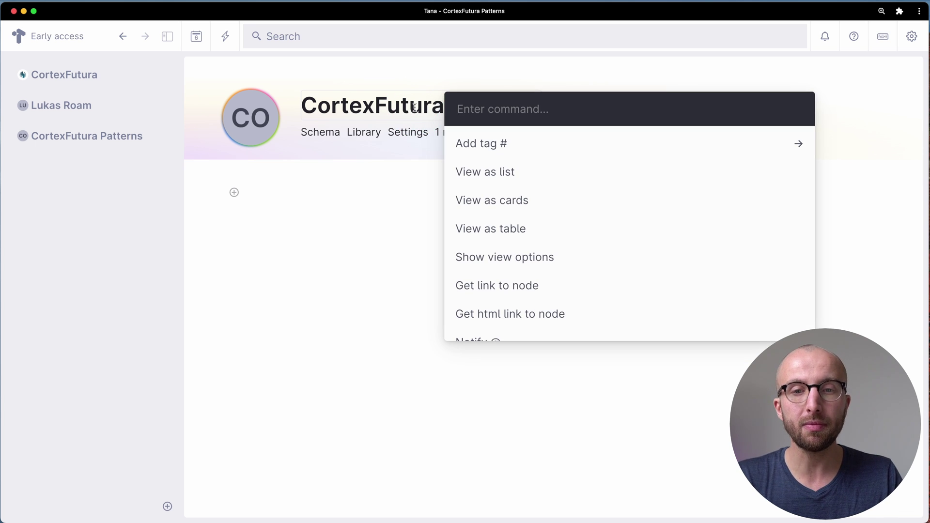
text(pub)
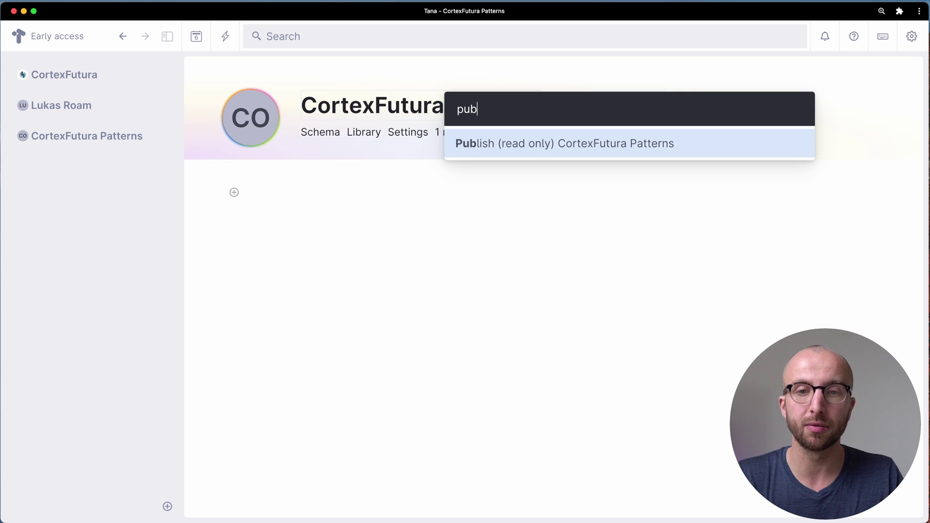
key(Return)
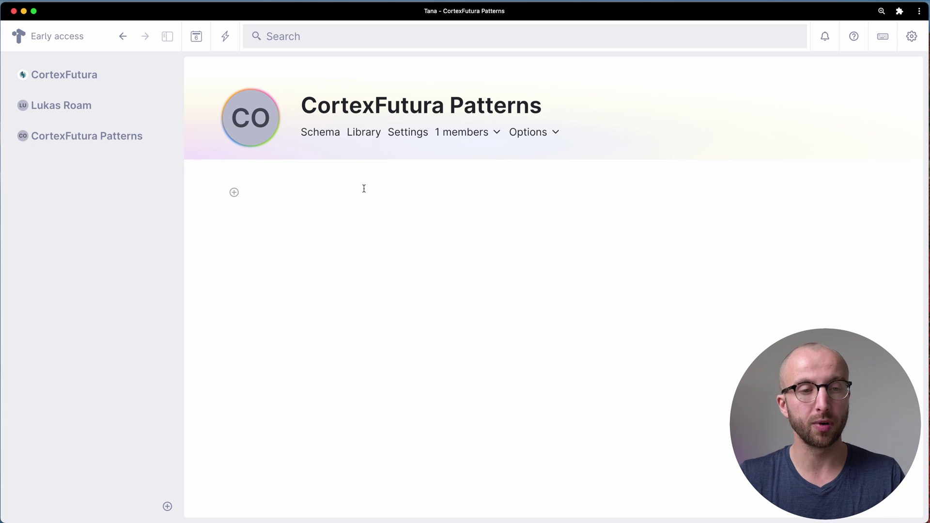
Add a "Journal Entry" node containing an About field that reads "This is a workflow for writing simple journal entries"
text(Journal )
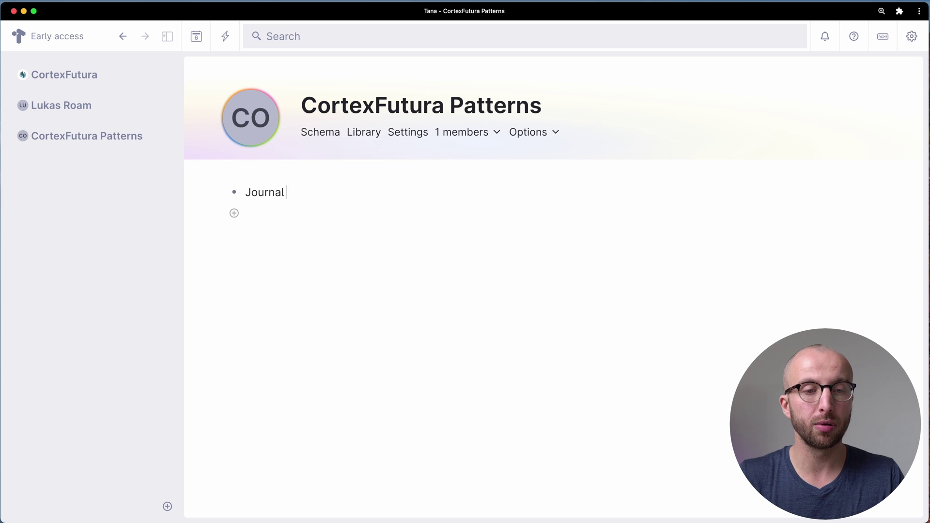
text(Entry)
key(Return)
key(Tab)
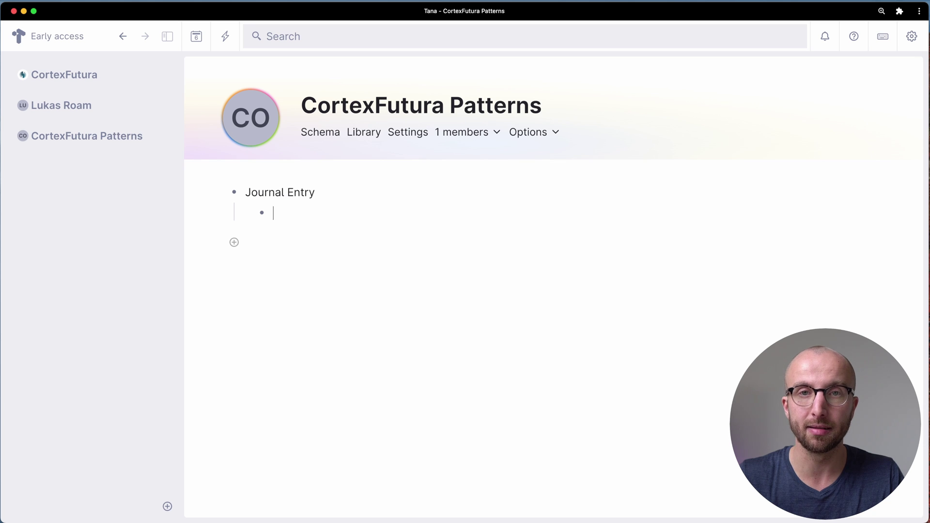
text(>)
text(About)
key(Return)
text(This is a workflow for writing simple journal entries)
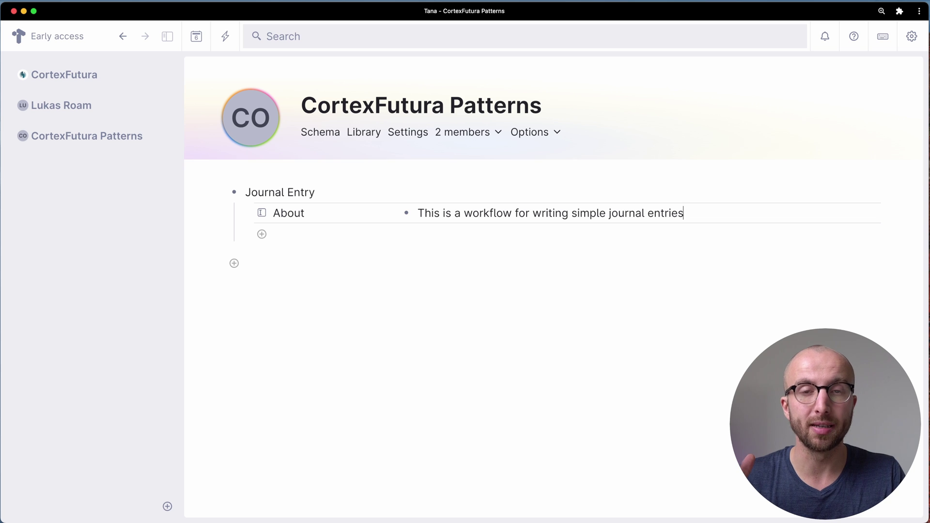
Add a How to use field reading "On any date node, add this tag to an empty node to create a new journal entry." plus a Supertags field
key(Return)
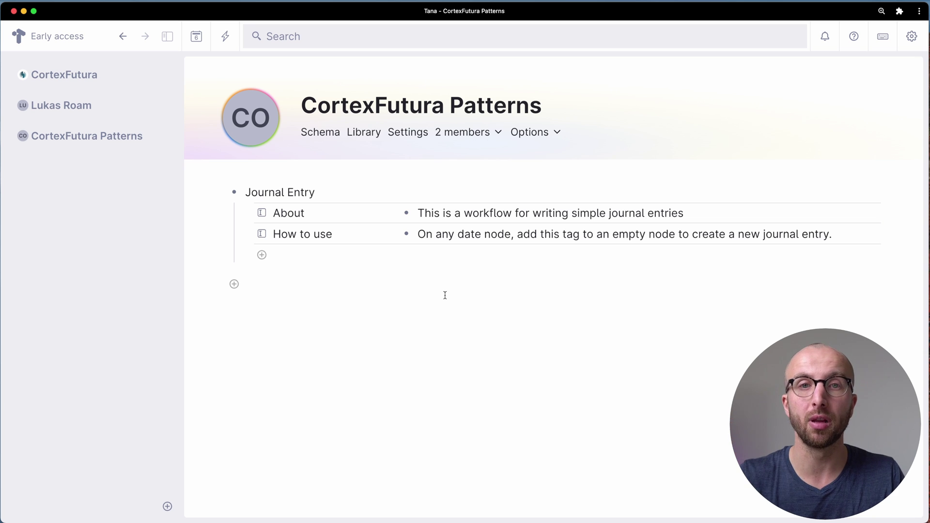
click(393, 288)
click(463, 386)
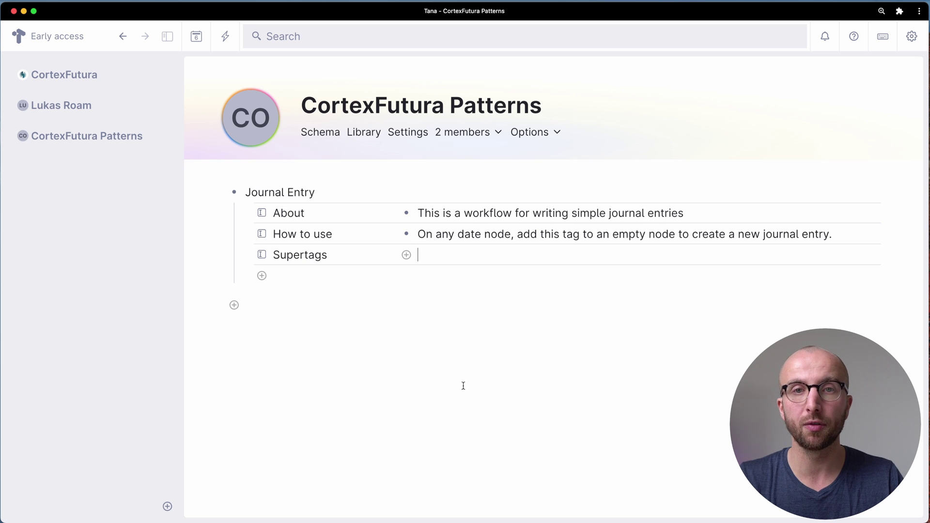
Enter "Journal Entry" in the pattern's Supertags field and turn that node into a supertag
text(Journal Entry)
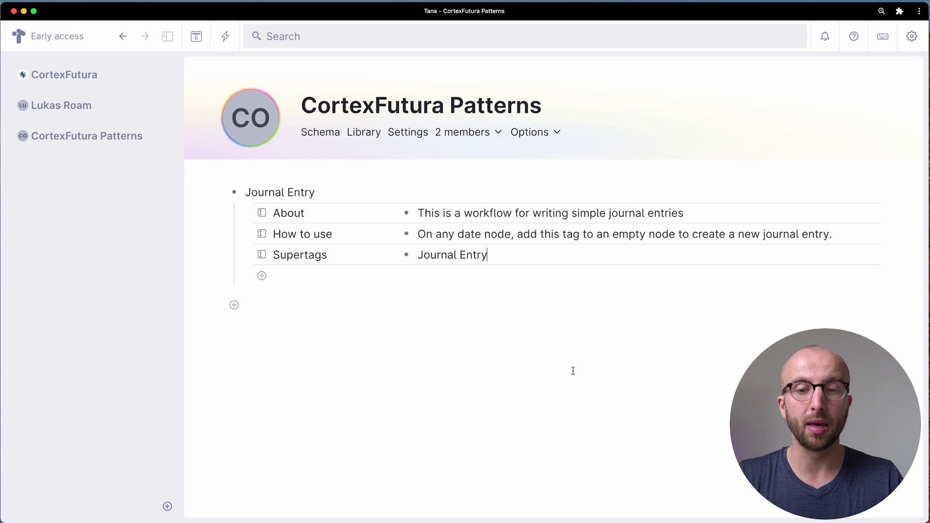
key(super+k)
text(super)
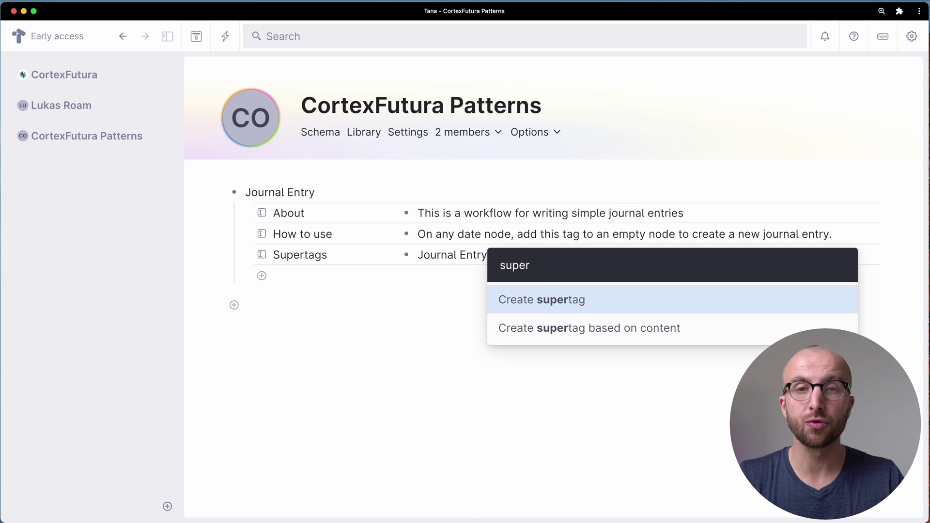
key(Return)
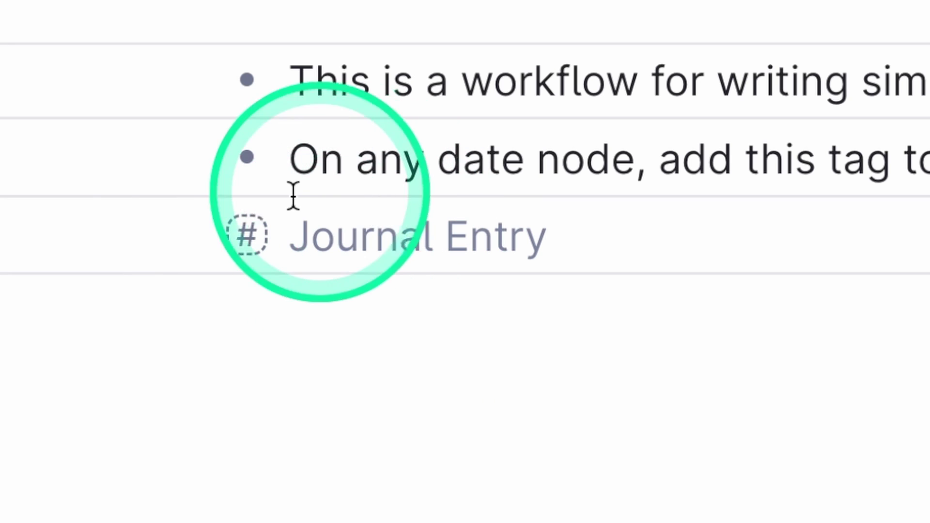
Inspect the Journal Entry supertag in the workspace's Schema alongside the pattern, and close the Schema view
mouse_move(255, 255)
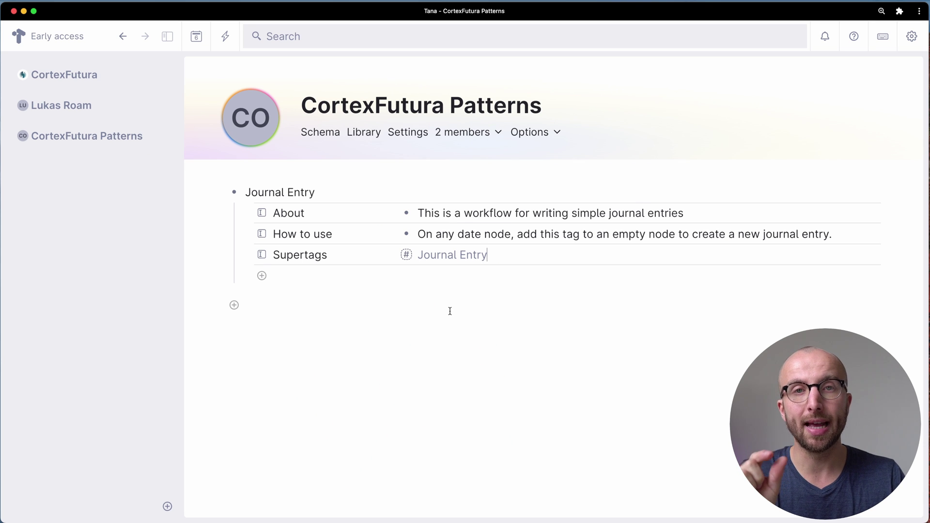
click(320, 171)
click(320, 133)
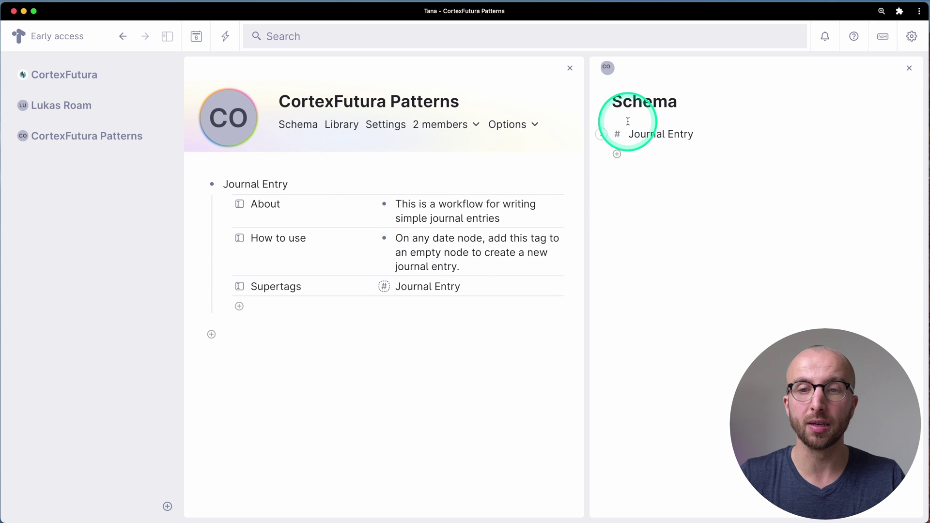
click(909, 69)
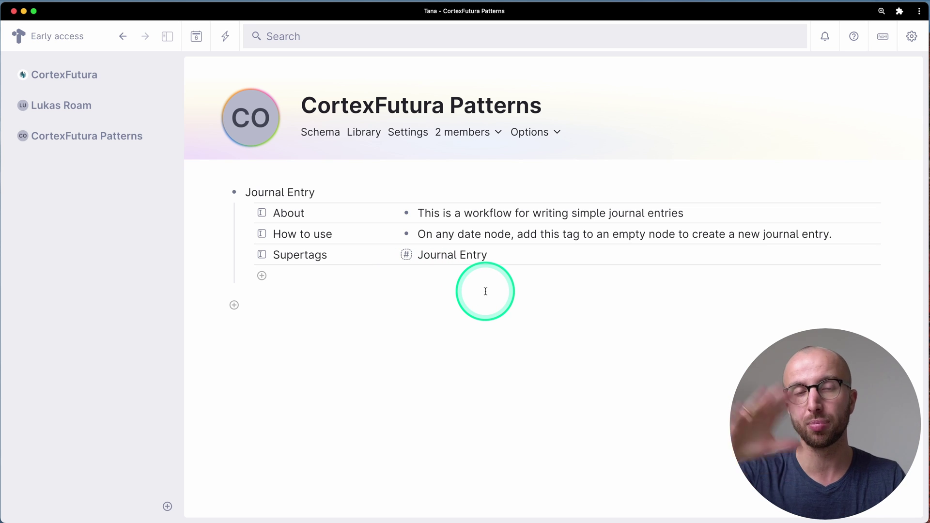
Bring the referenced Journal Entry supertag node into the pattern's Supertags field in place of the reference
click(494, 256)
key(Escape)
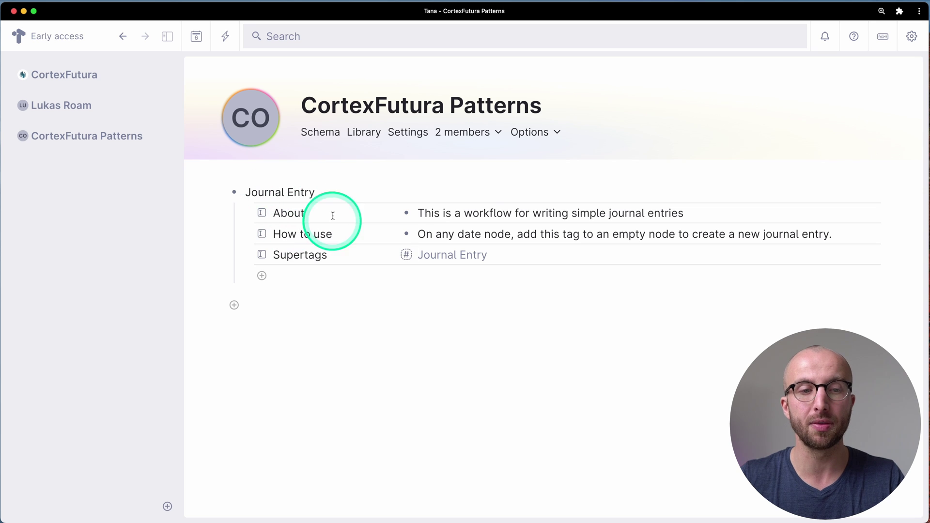
click(519, 258)
key(BackSpace)
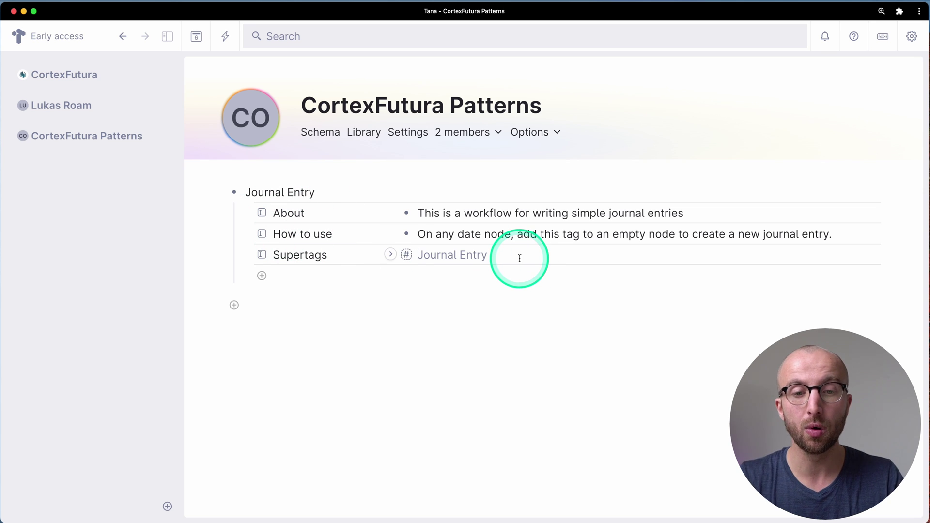
click(466, 256)
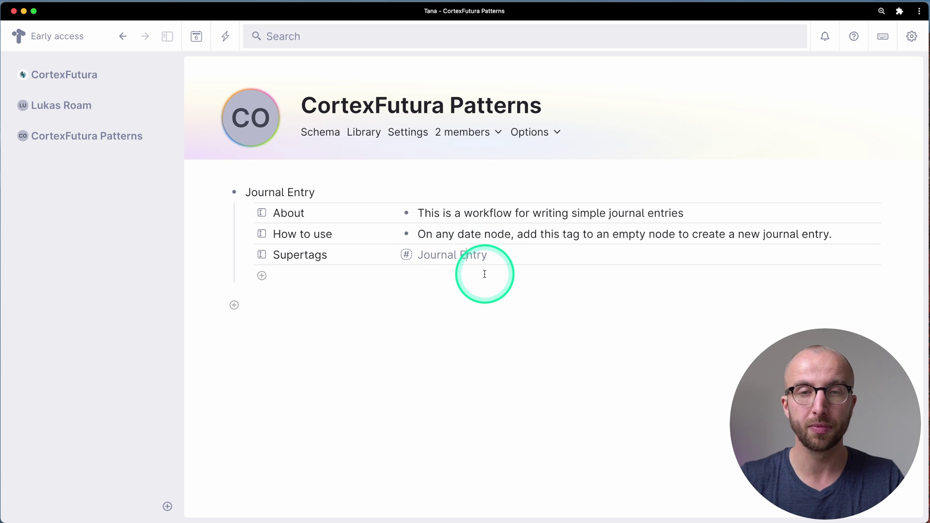
key(super+k)
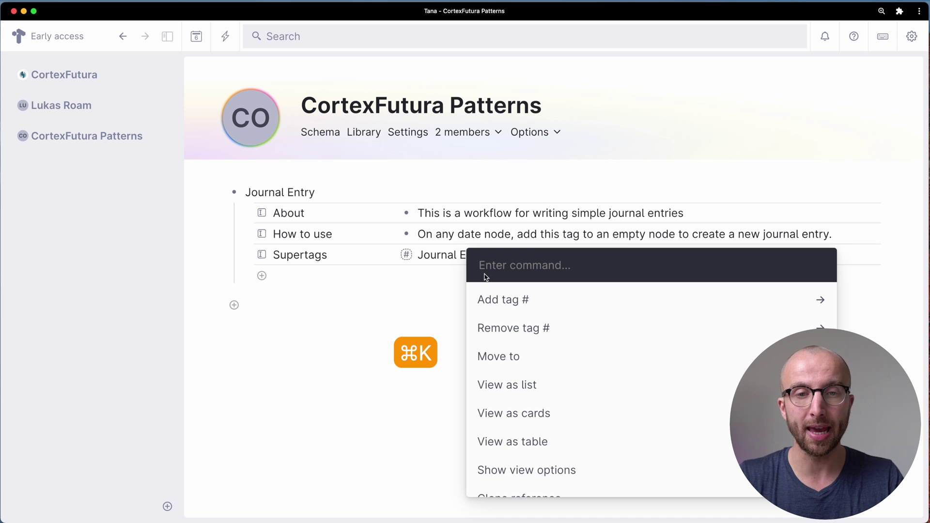
text(bring)
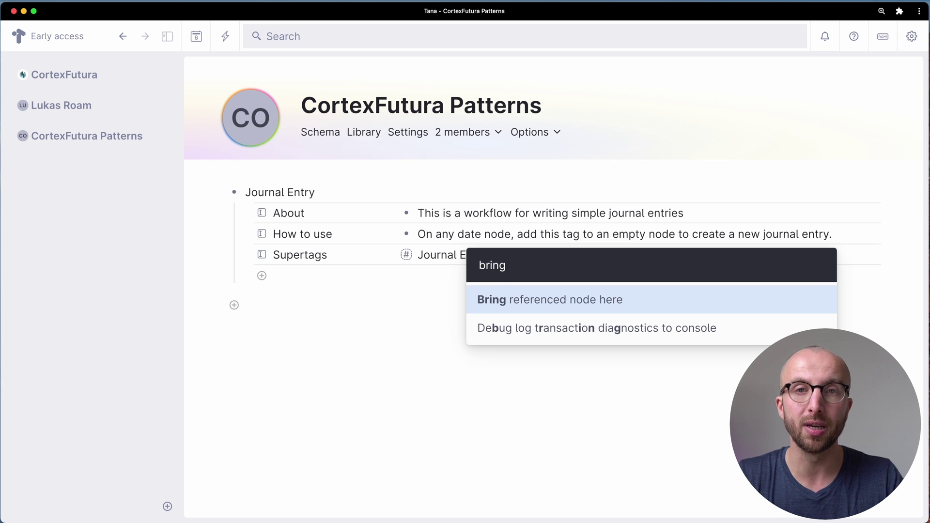
key(Return)
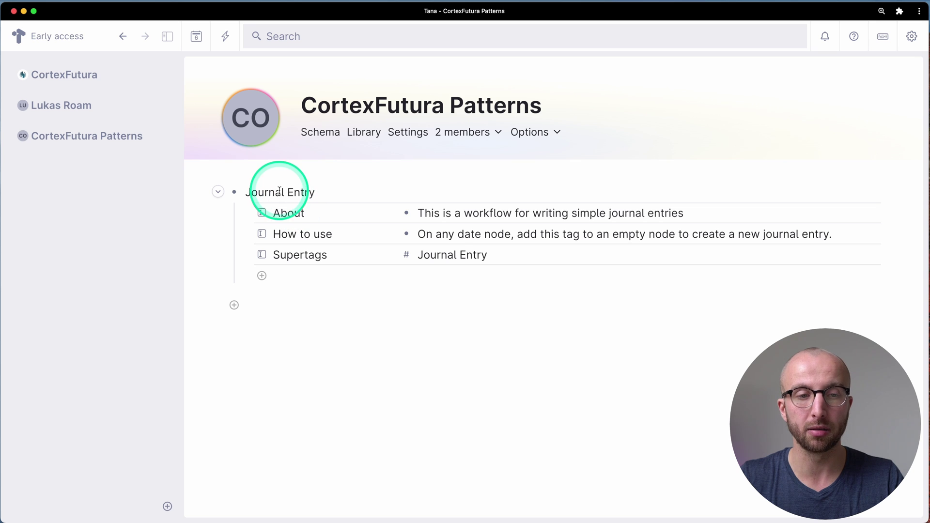
Open the Journal Entry supertag's settings and add the system field Date from ancestor day node to its default content
click(406, 256)
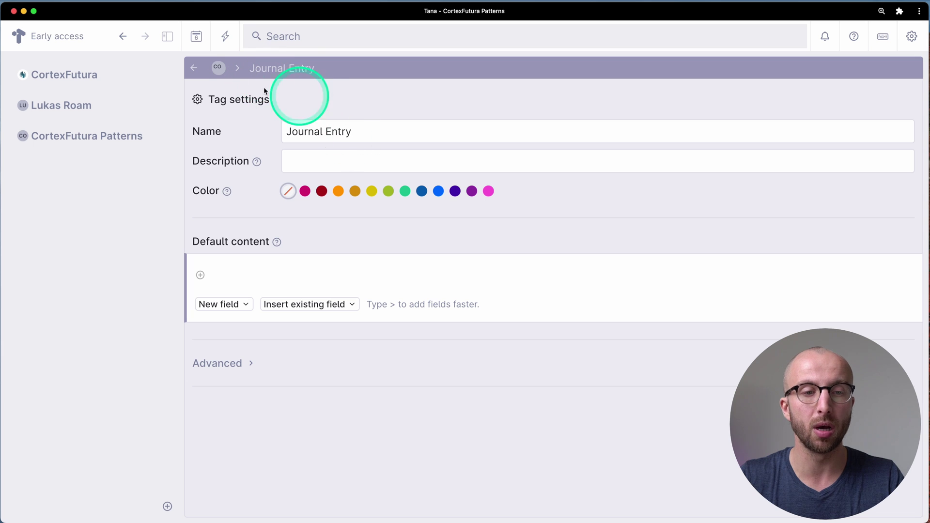
click(285, 274)
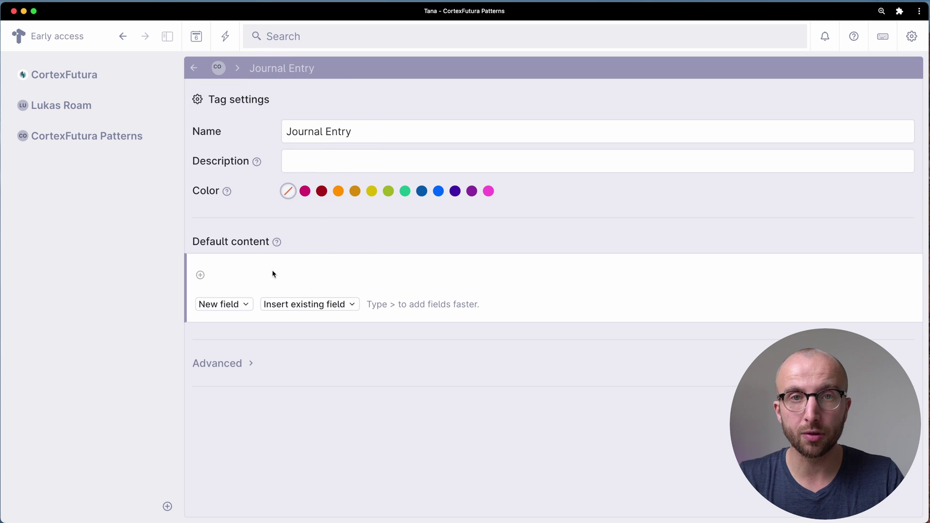
text(>)
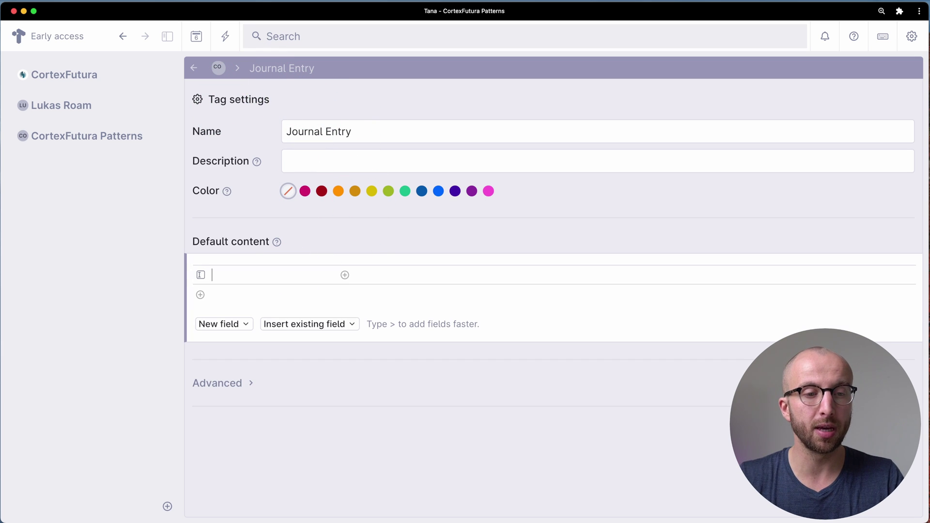
text(date f)
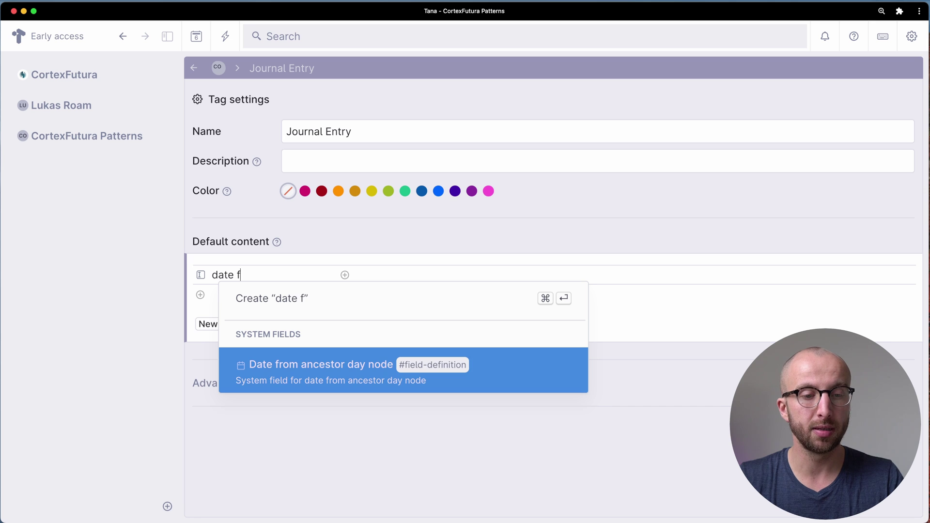
key(Return)
Add an Entry Time field and a plain node reading "What's going on?" to the supertag's default content
key(Down)
key(Down)
text(>Entry Time)
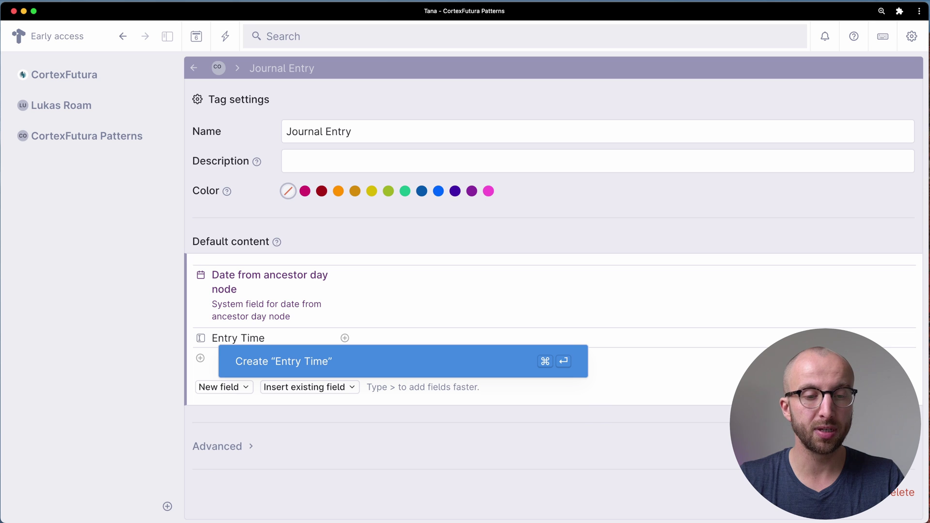
key(Escape)
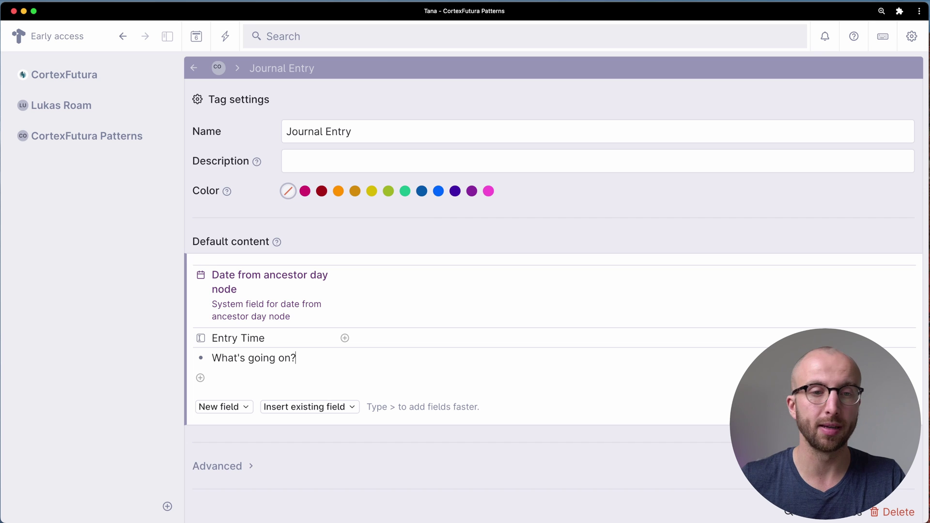
Color the supertag blue, build its title from fields with the expression ${sys:dateFromDayNode} ${Entry Time}, and return to the workspace
click(438, 192)
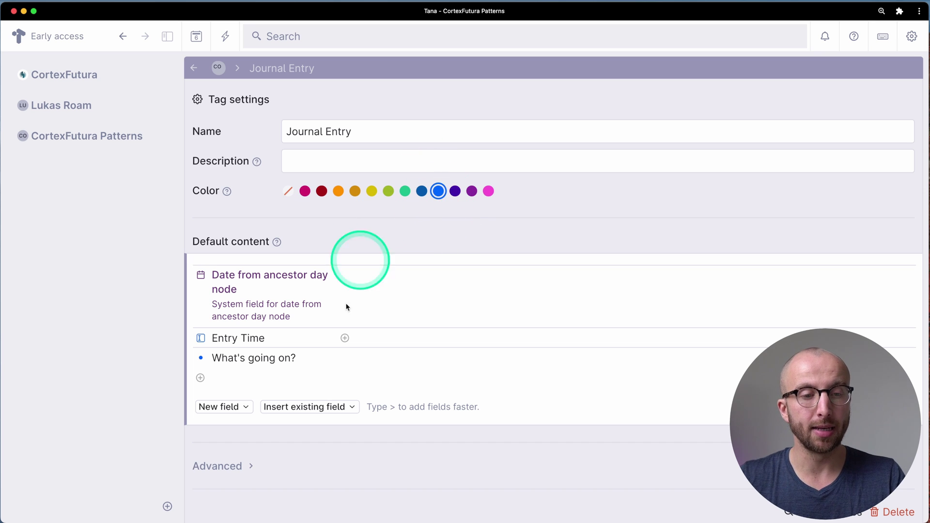
click(250, 469)
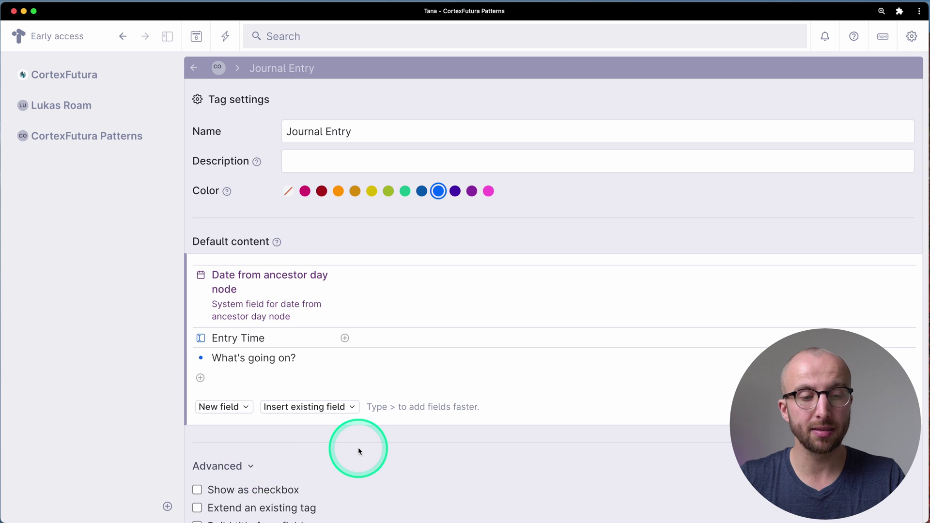
scroll(358, 448, down, 3)
key(super+c)
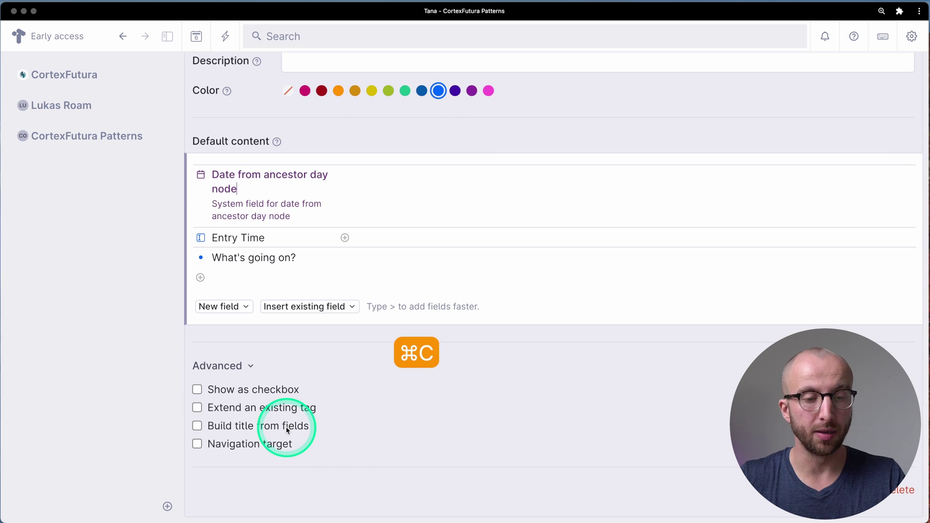
click(284, 427)
click(329, 444)
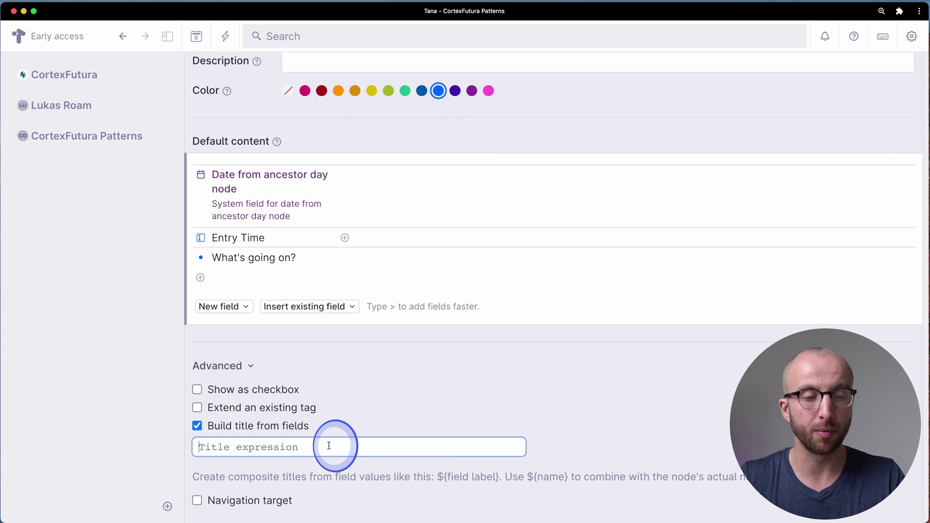
key(super+v)
drag(210, 447, 329, 447)
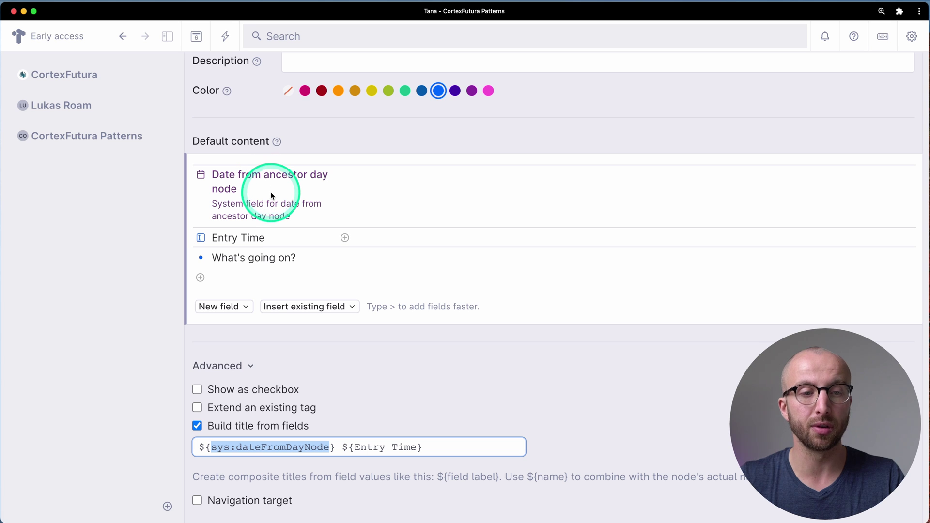
drag(357, 446, 410, 446)
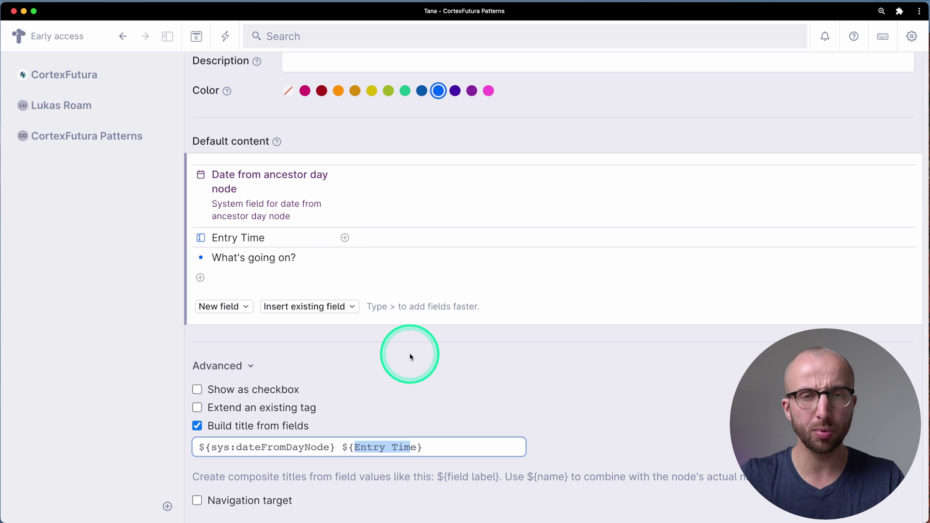
scroll(408, 357, up, 3)
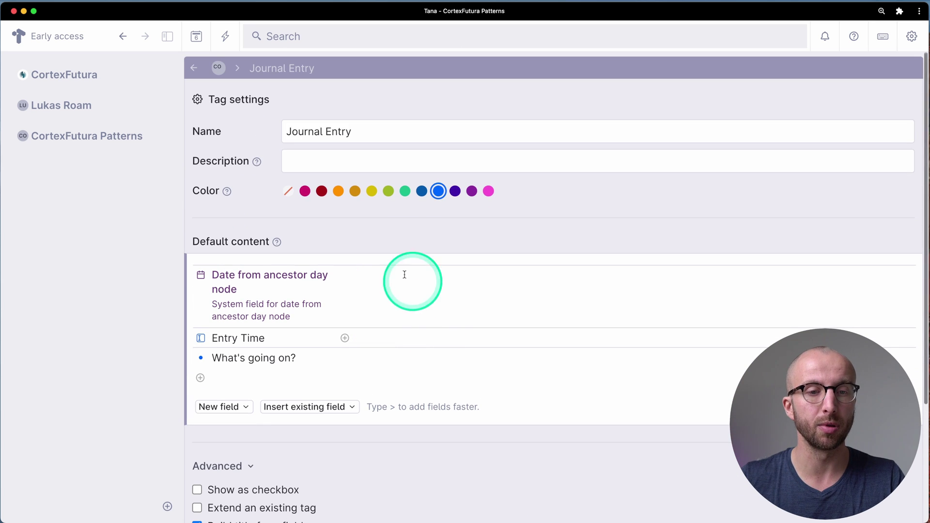
click(194, 68)
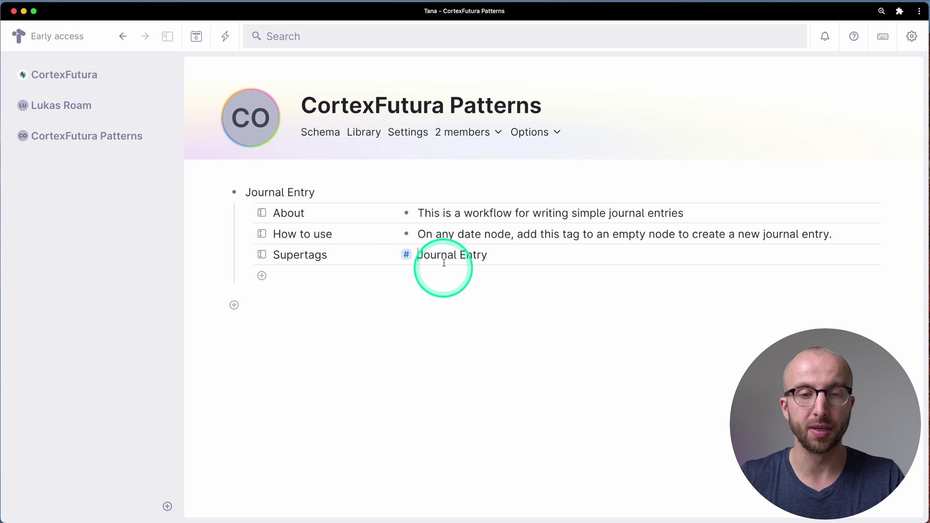
Copy the permalink of the CortexFutura Patterns workspace node
click(419, 256)
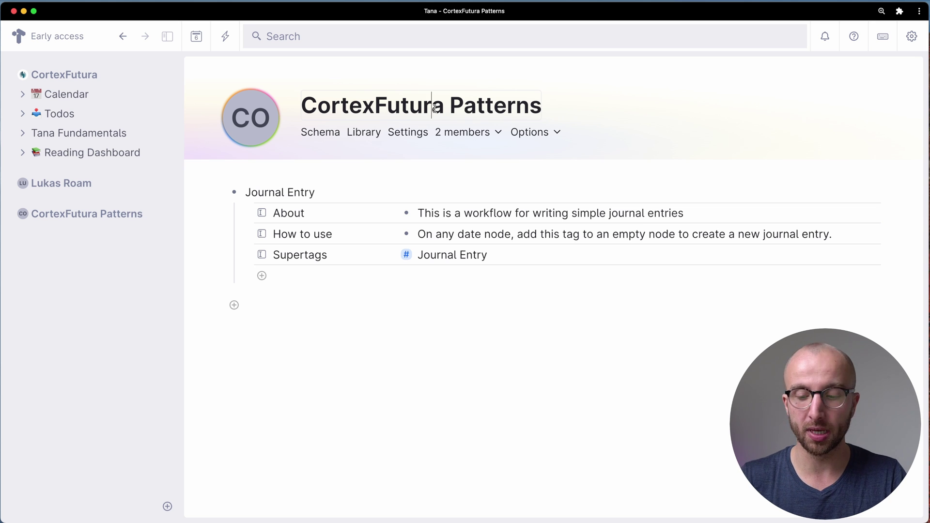
key(super+k)
text(copy)
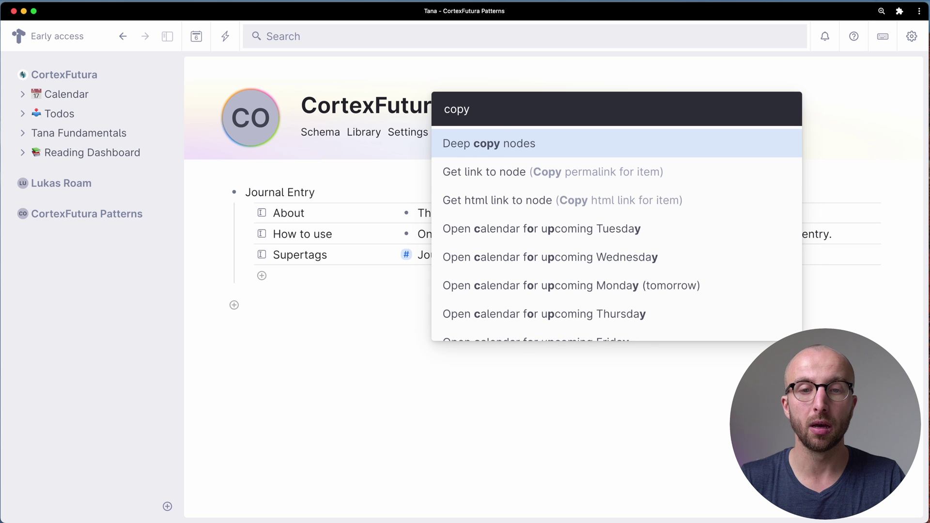
key(Down)
key(Down)
key(Up)
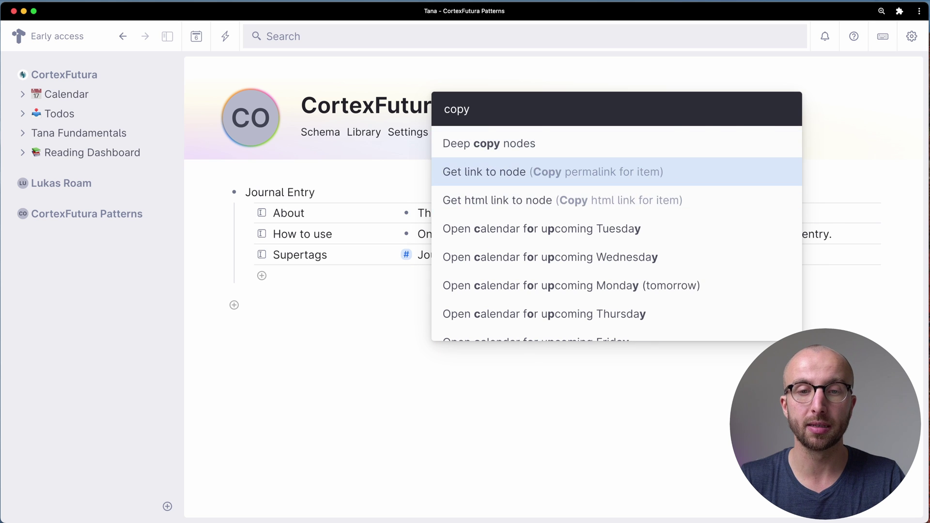
key(Return)
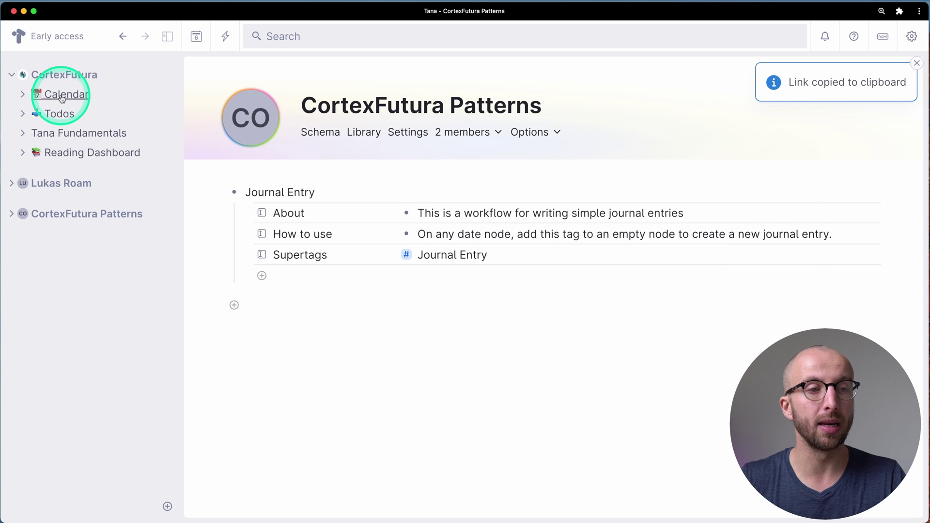
Paste the workspace link on today's day node, expand it to preview the Journal Entry pattern, and remove the reference
click(39, 93)
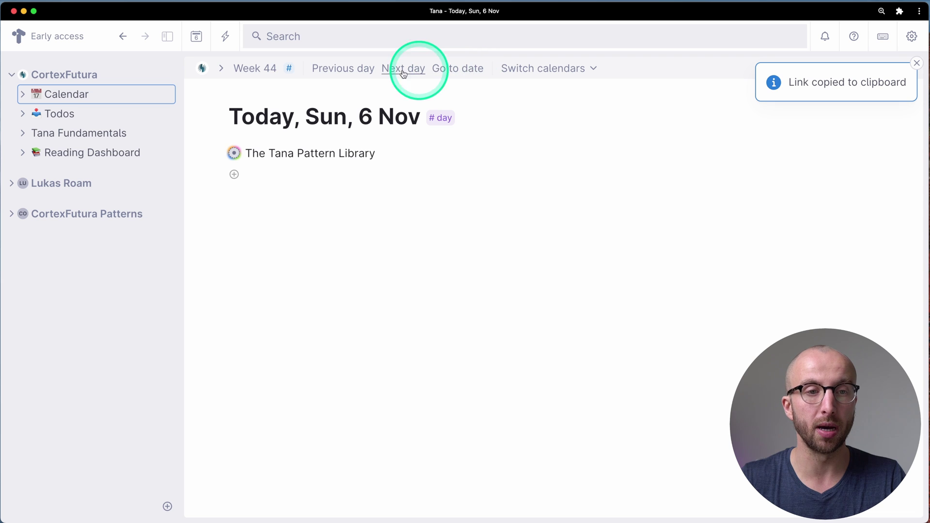
click(195, 37)
click(281, 172)
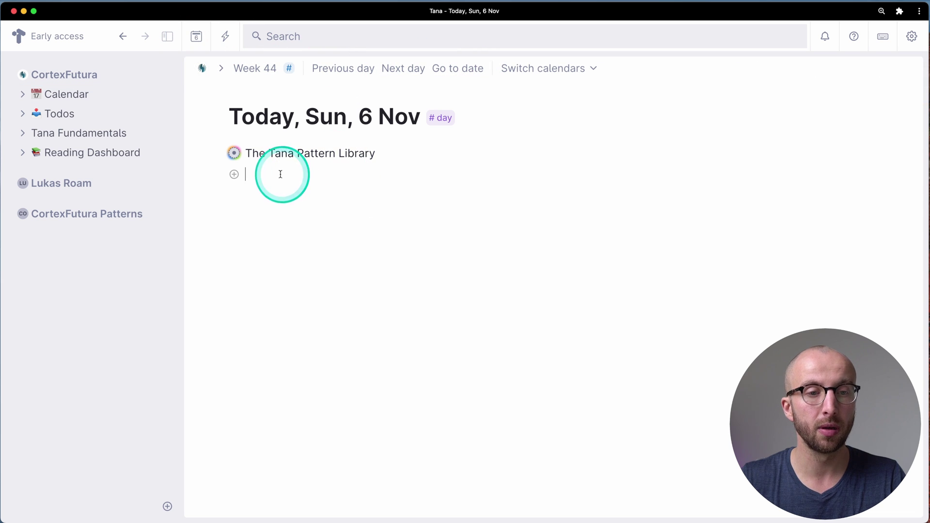
key(super+v)
mouse_move(264, 172)
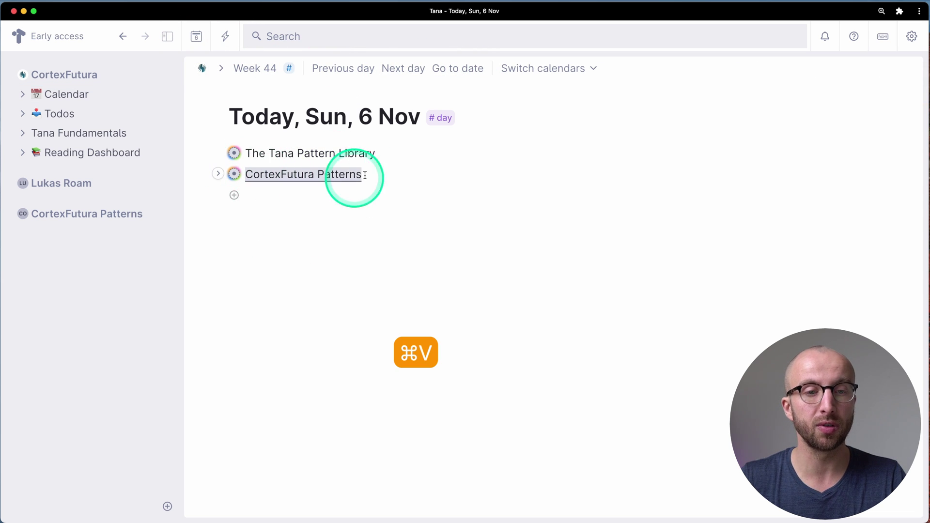
click(223, 175)
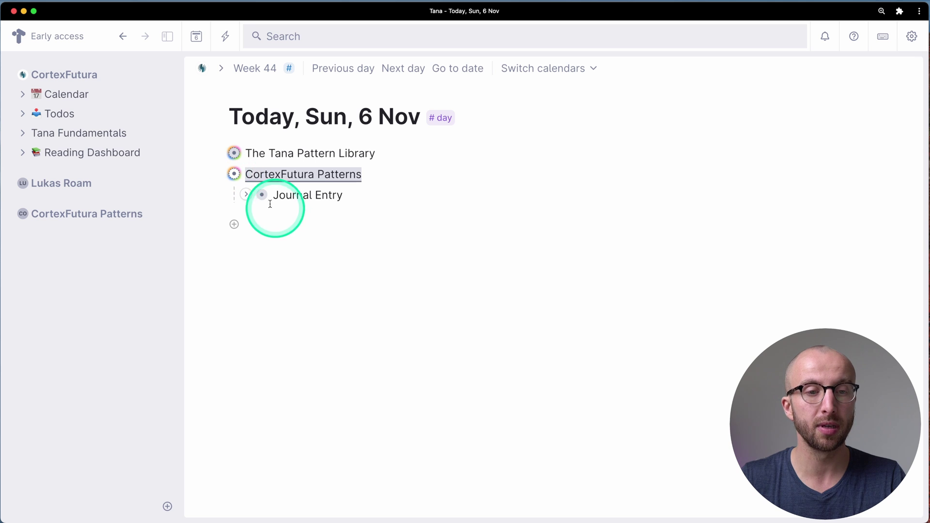
click(246, 194)
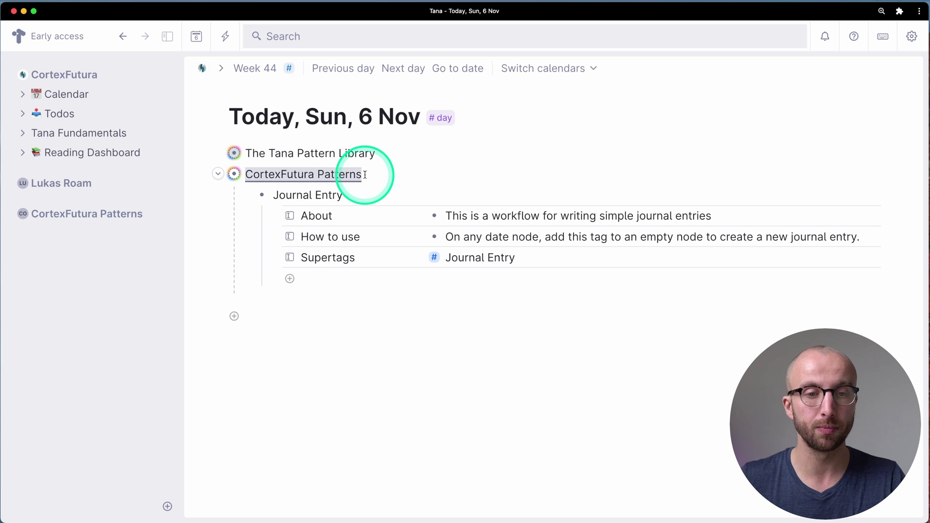
key(shift+super+BackSpace)
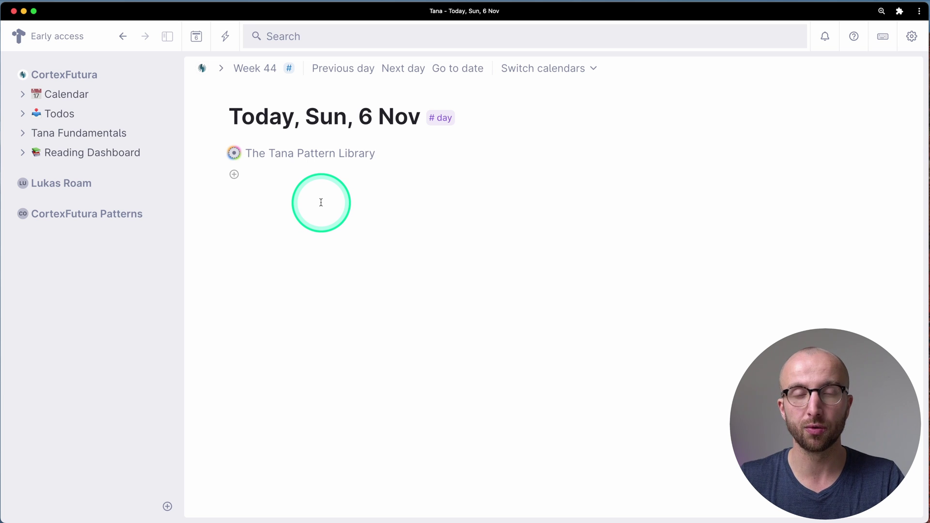
Copy the permalink of the Journal Entry pattern node in the CortexFutura Patterns workspace
click(79, 213)
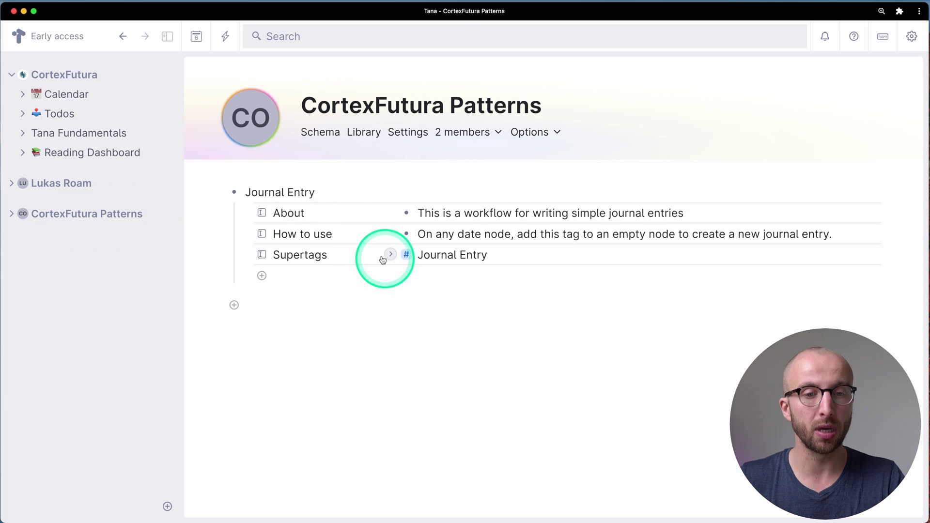
drag(245, 193, 339, 189)
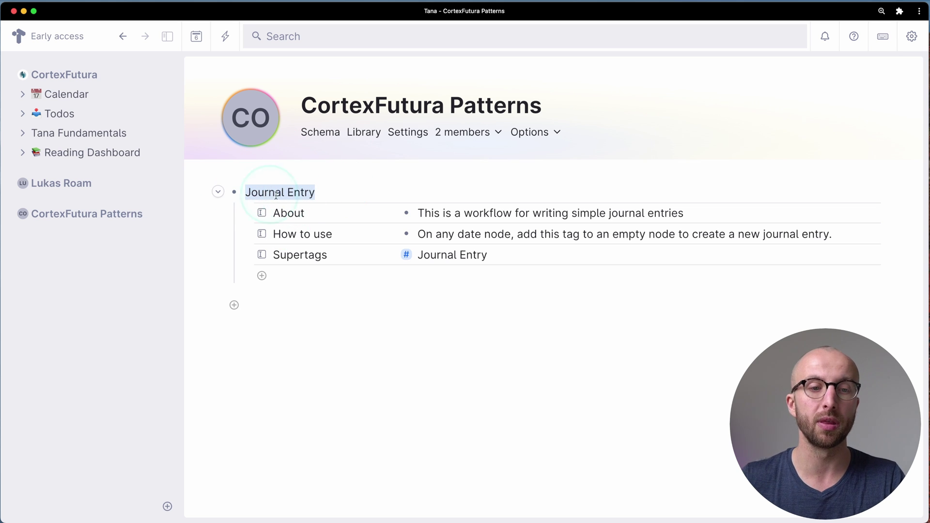
click(321, 186)
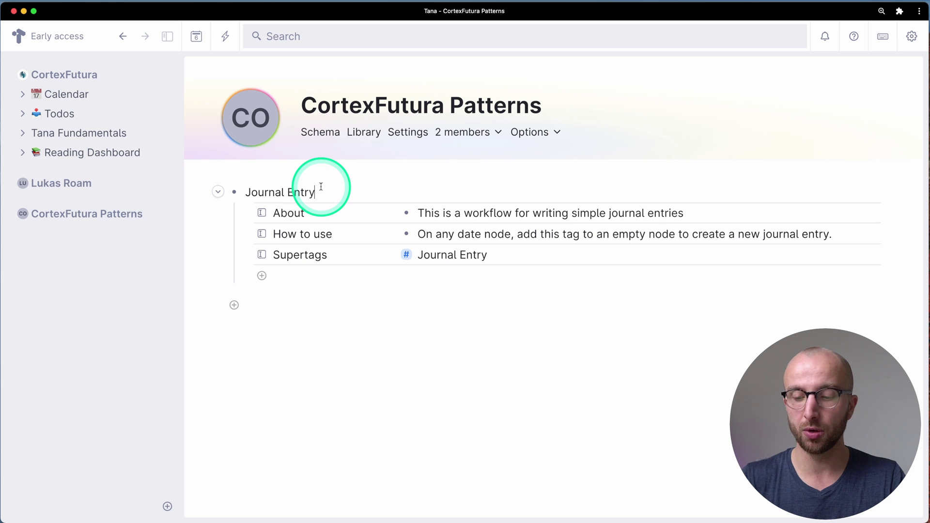
key(super+k)
text(copy)
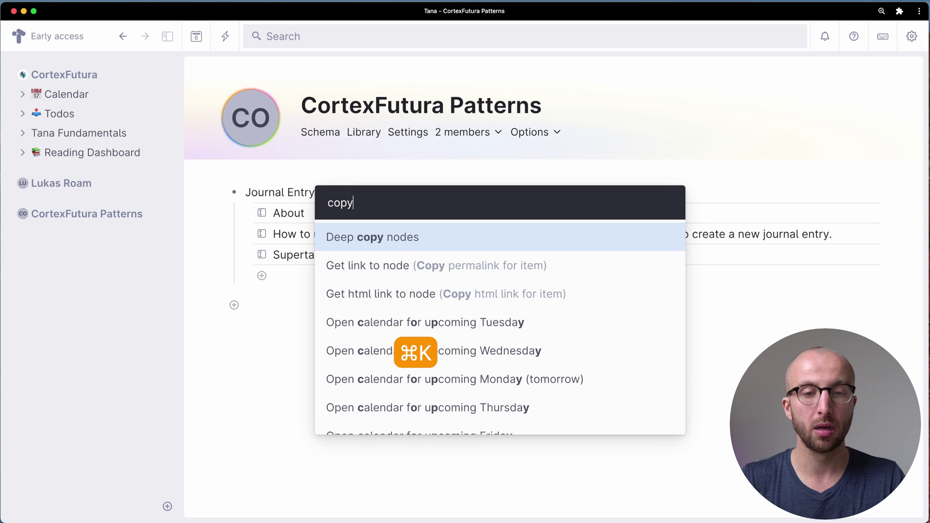
key(Down)
key(Return)
Paste the Journal Entry link as a reference on today's day node in the CortexFutura workspace and check its expanded contents
click(89, 119)
click(75, 94)
click(364, 171)
click(472, 218)
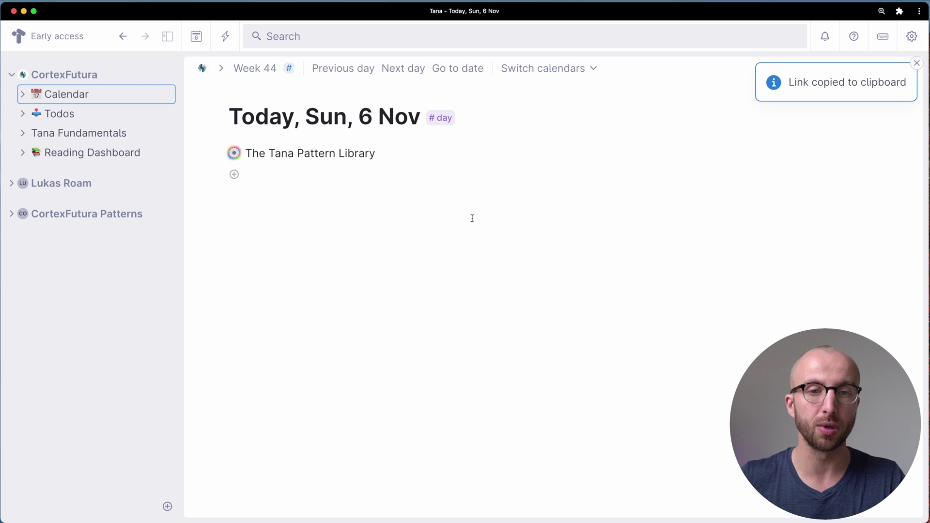
click(313, 180)
key(super+v)
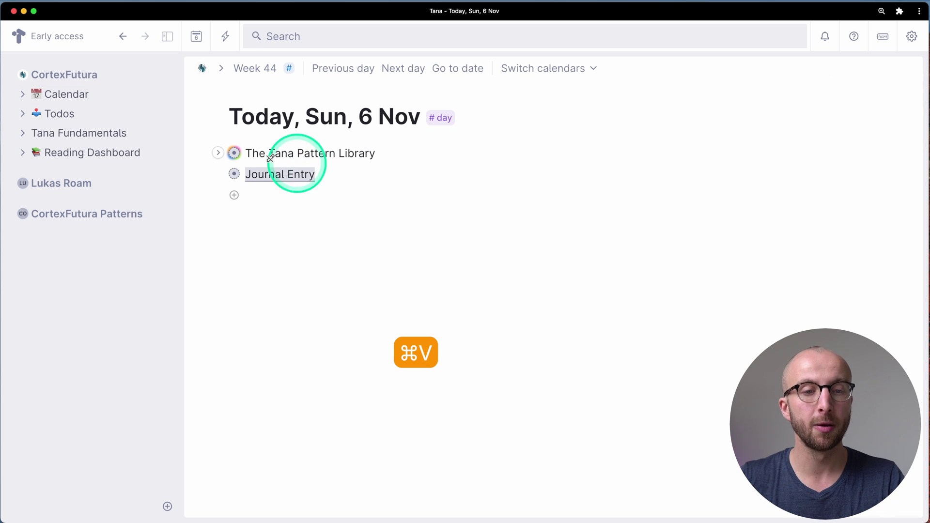
click(218, 174)
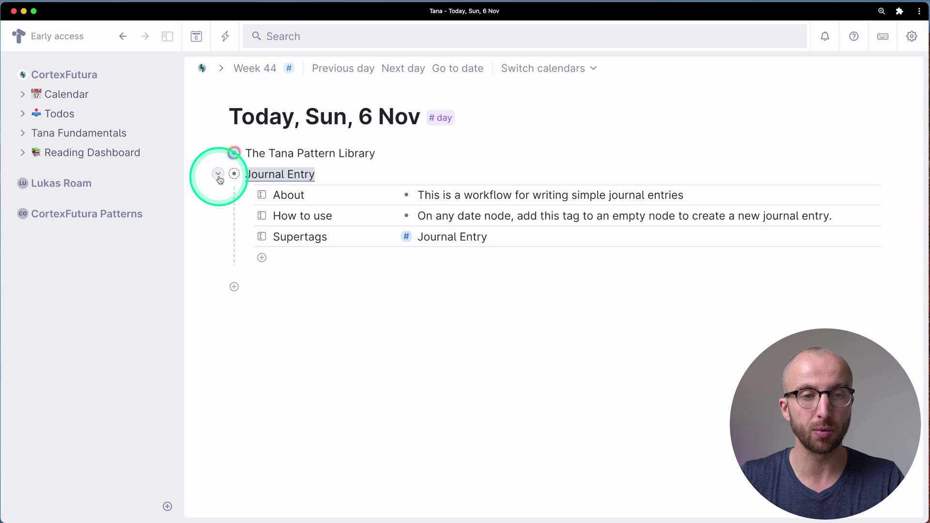
click(218, 174)
Clone the referenced Journal Entry pattern in place of the reference on today's day node and expand the copy
click(339, 168)
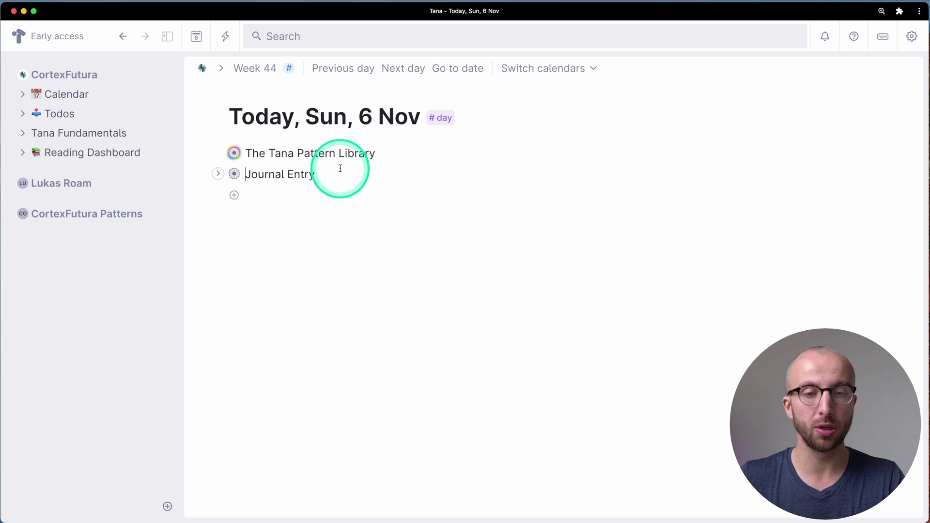
key(super+k)
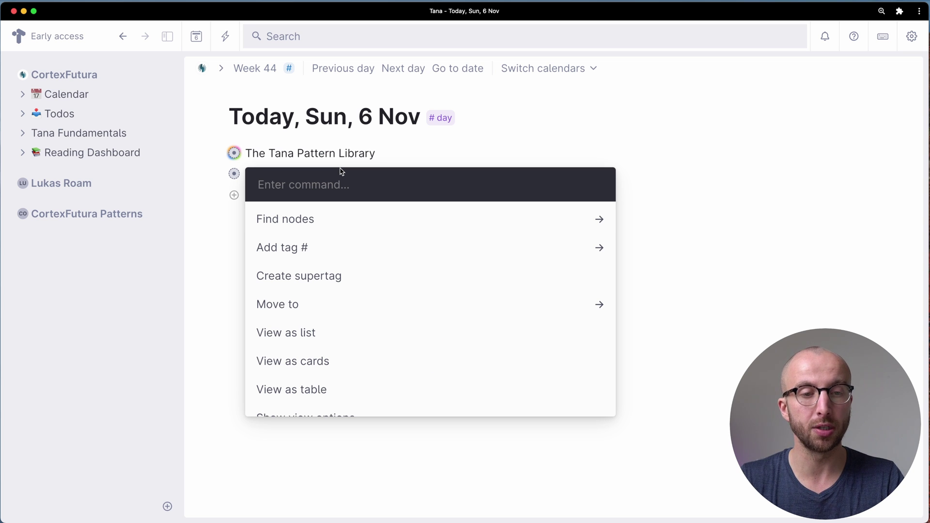
text(clos)
key(Return)
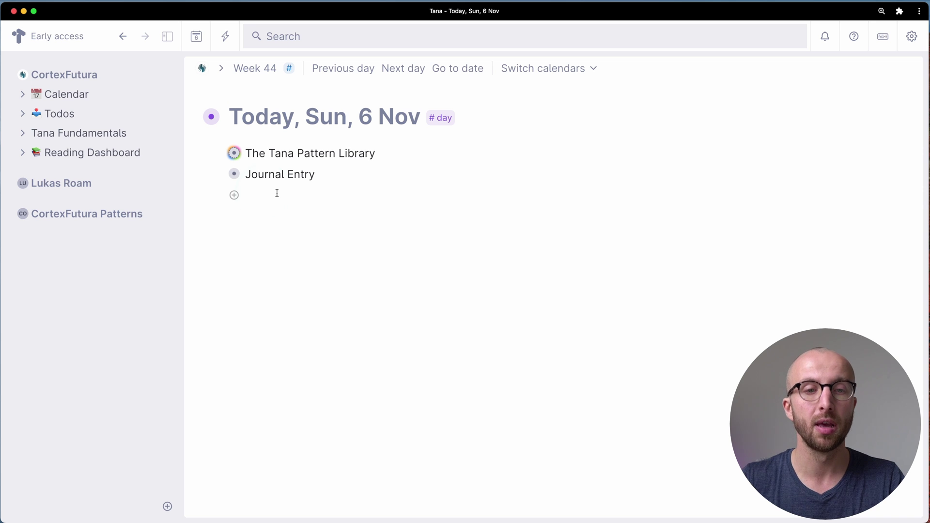
click(218, 174)
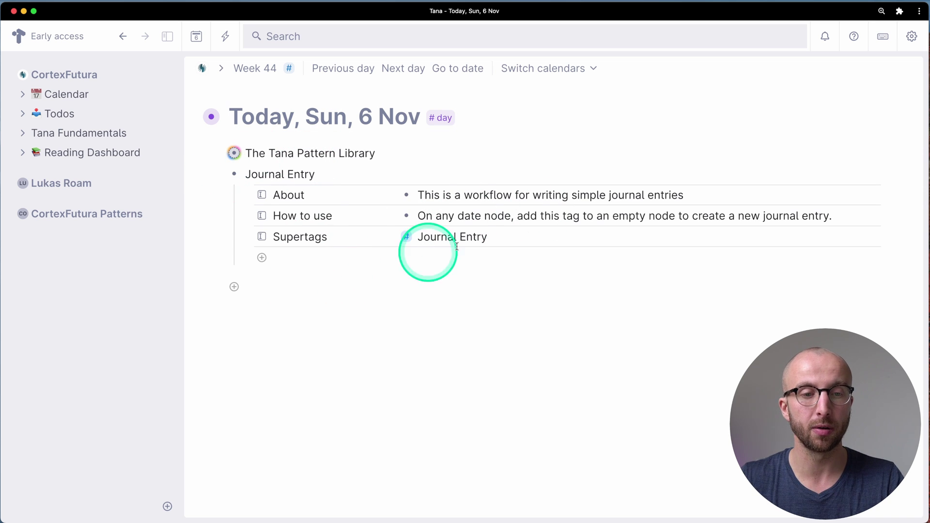
Rename the cloned pattern's Journal Entry supertag to Journal Entry Demo in its tag settings and return to today's day node
click(521, 234)
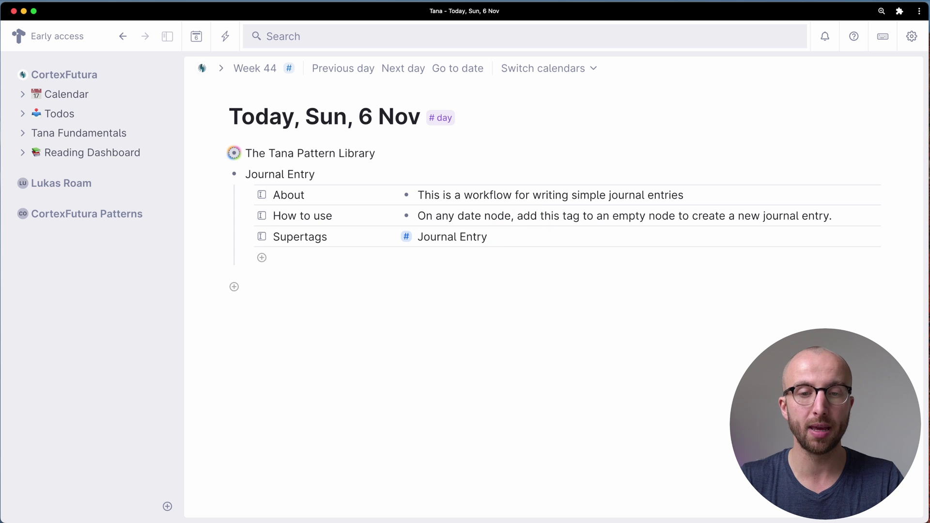
click(403, 237)
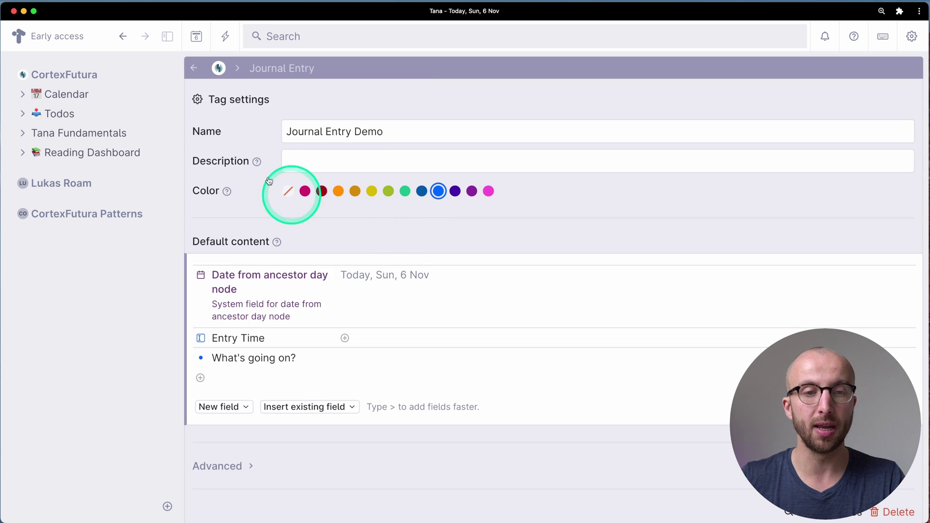
click(193, 68)
Add an empty node below the cloned pattern on today's day node, apply the Journal Entry Demo supertag and expand it
click(289, 285)
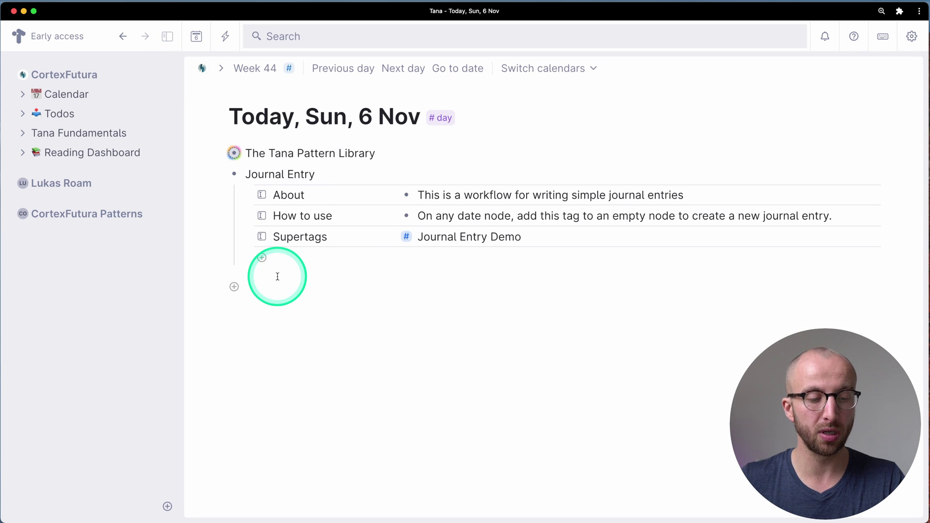
text(# Jour)
key(Return)
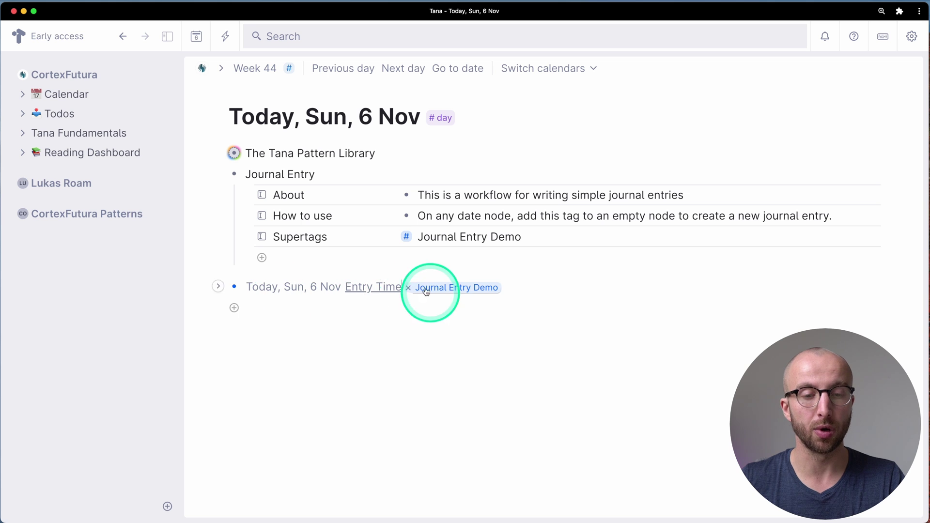
click(224, 287)
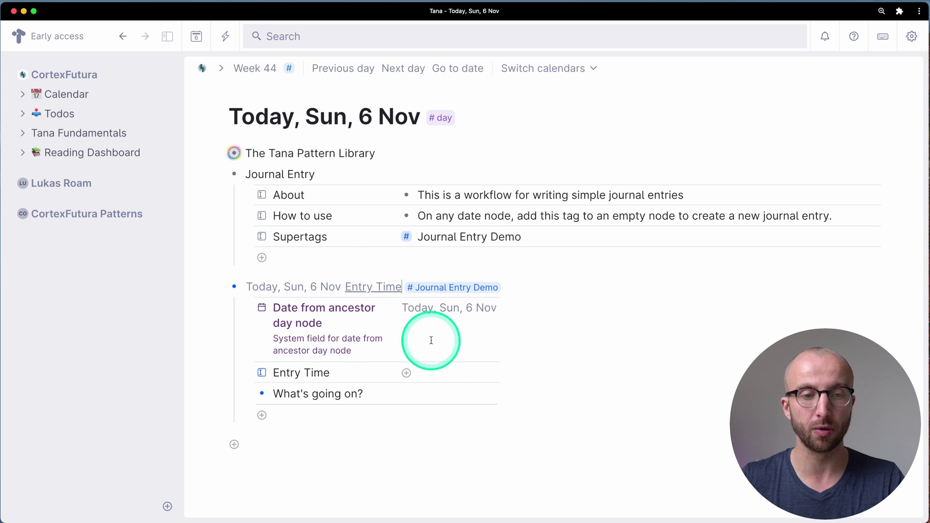
Set the new journal entry's Entry Time to 10:00 and start an empty child node under "What's going on?"
click(432, 371)
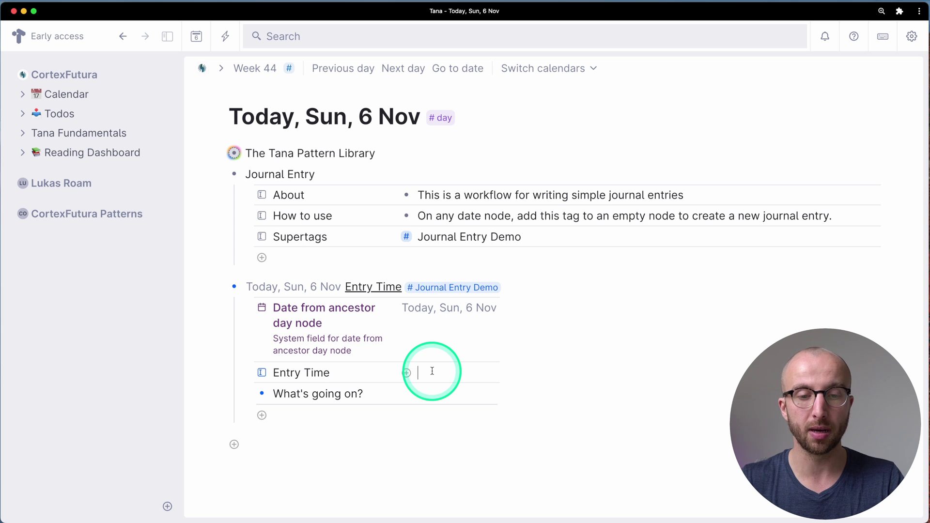
text(10:00)
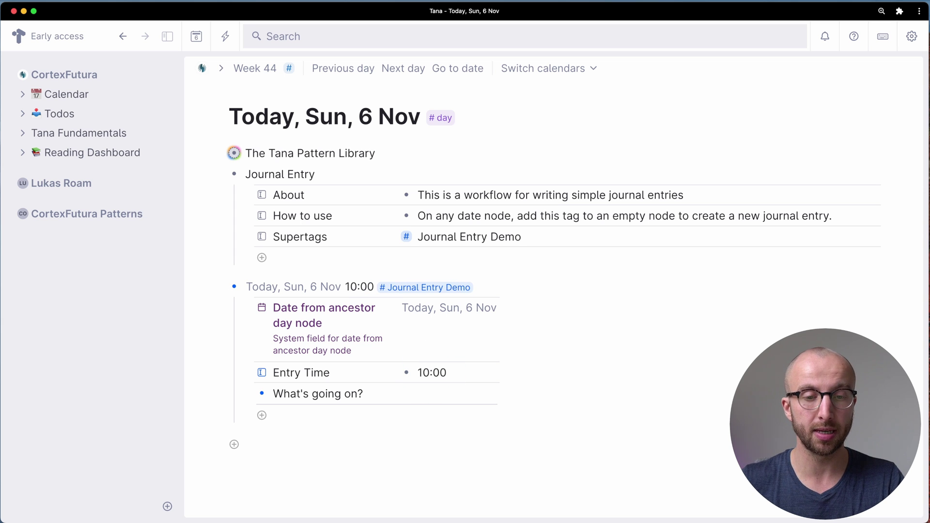
click(436, 395)
key(Return)
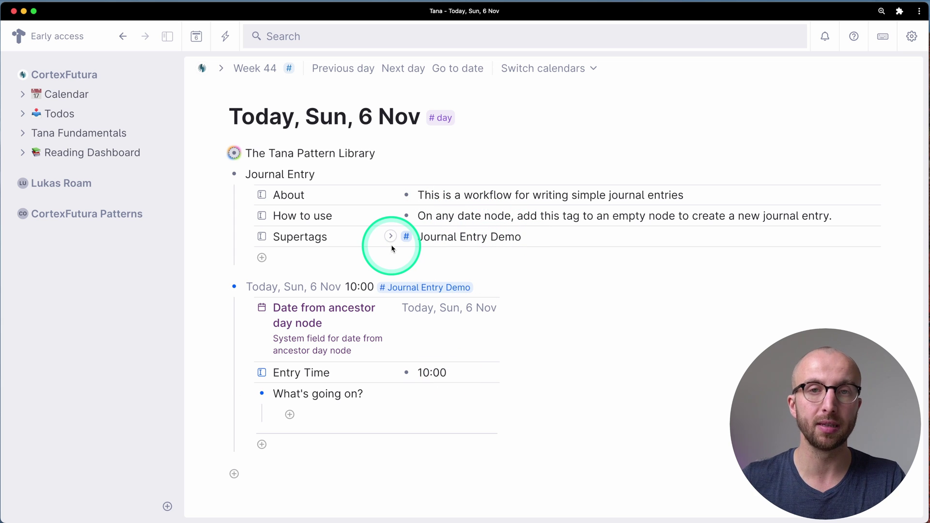
Go back to the CortexFutura Patterns workspace to view the original Journal Entry pattern
click(86, 215)
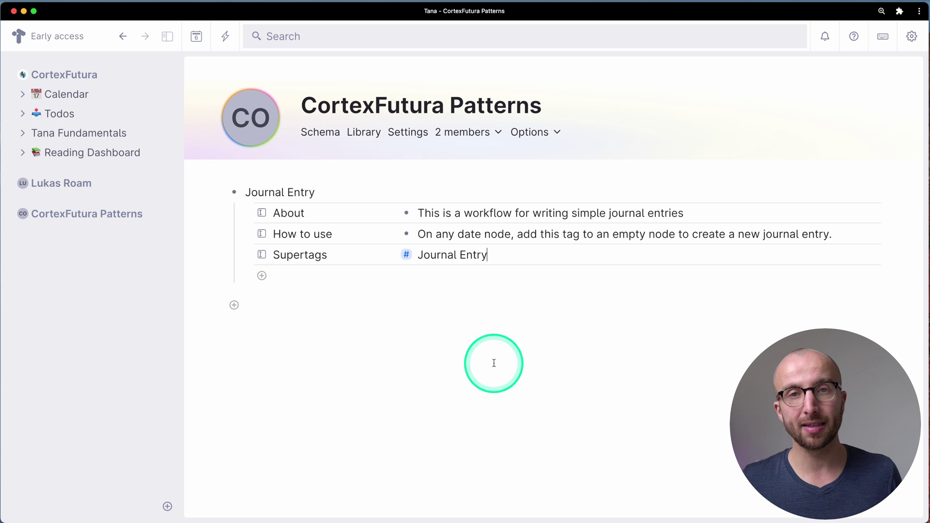
click(494, 363)
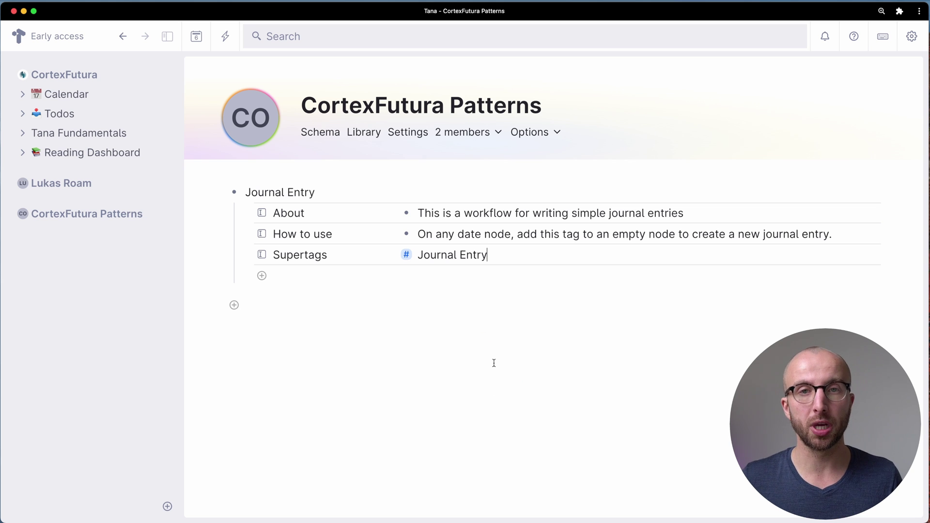